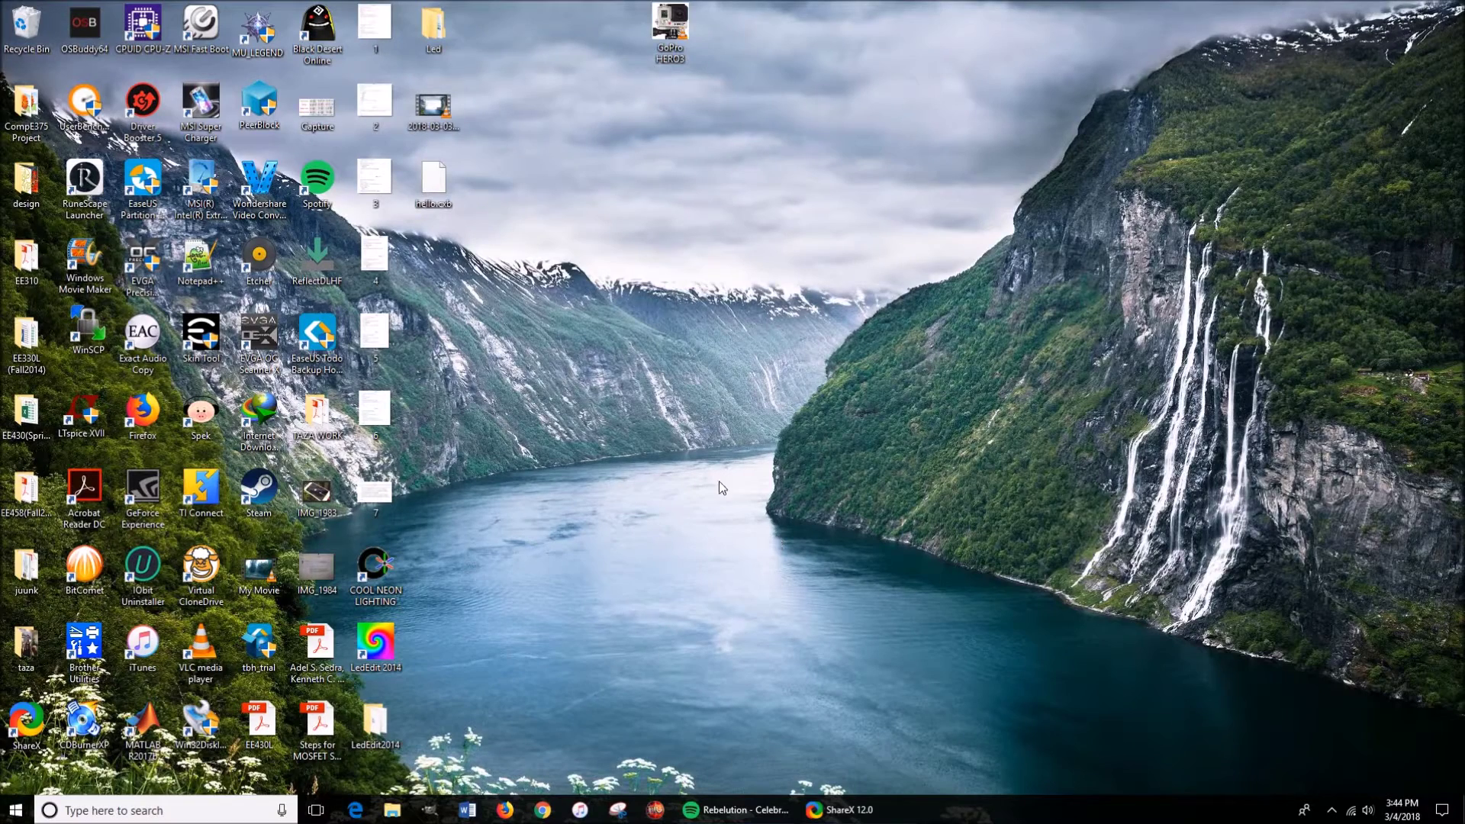
- Launch LedEdit 2014 and create project Led1 for the T-1000S-WS2811 controller at 30 frames per second
double_click(388, 649)
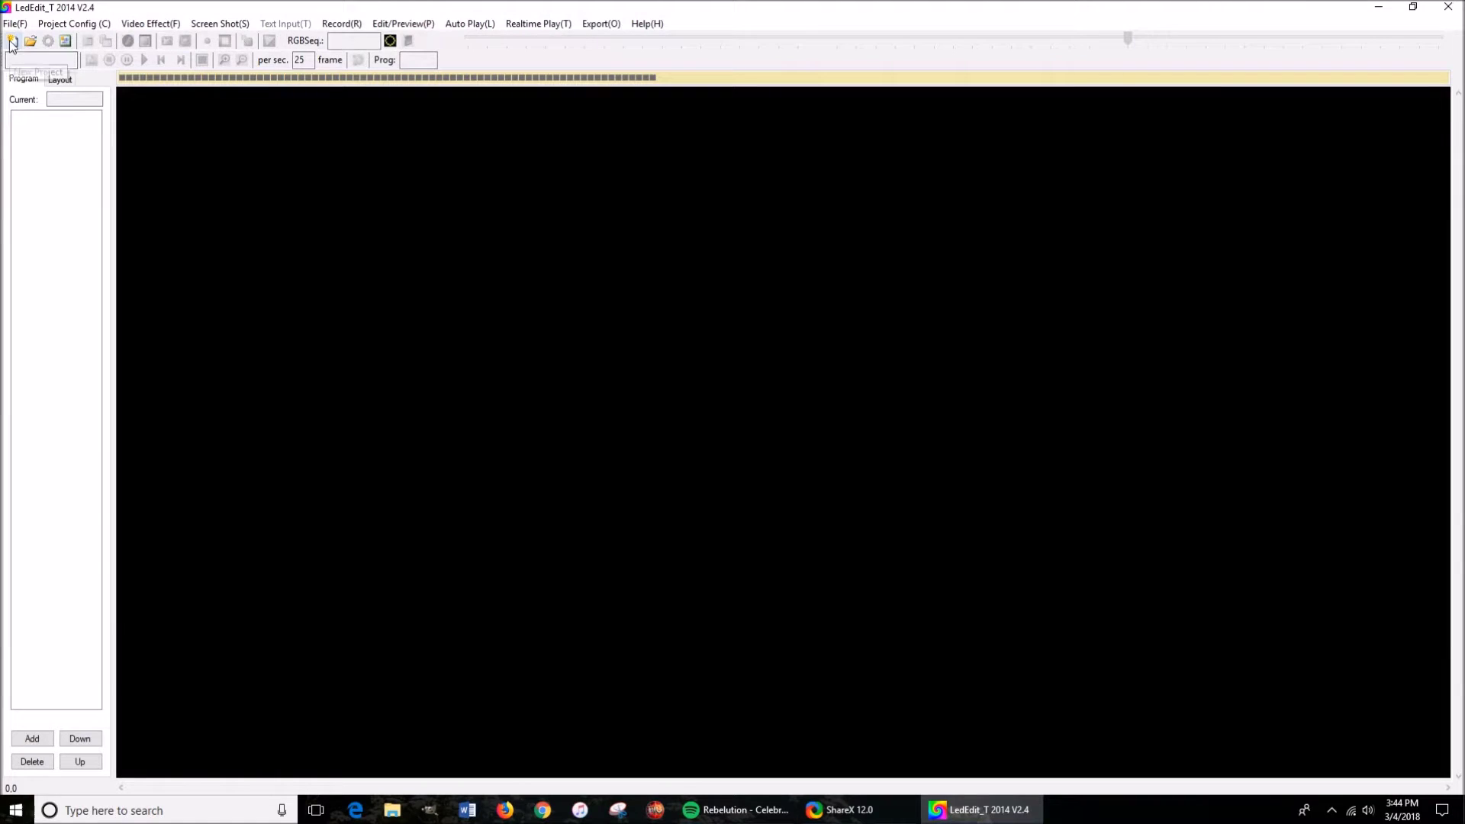
click(12, 42)
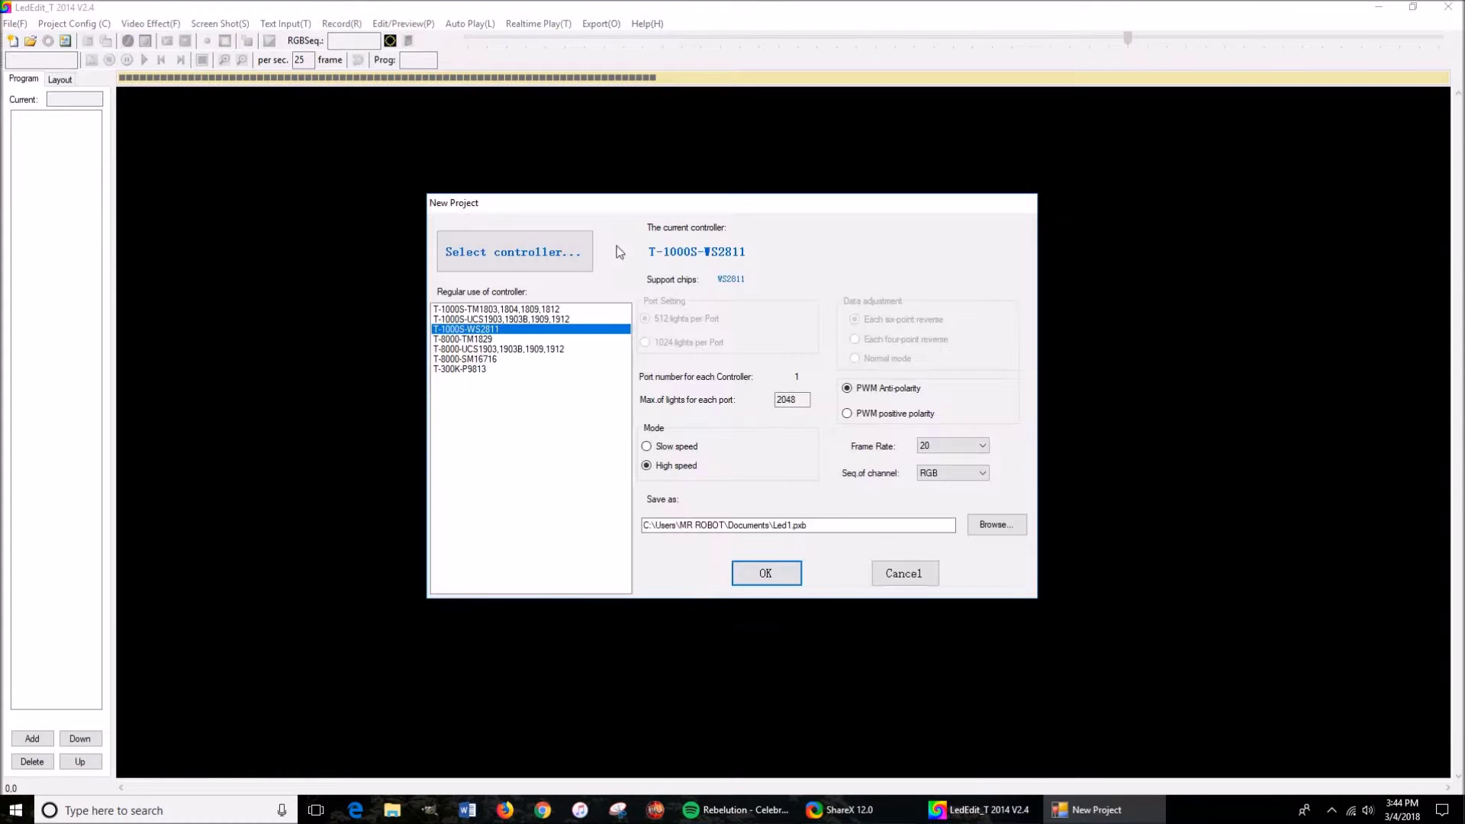
click(510, 250)
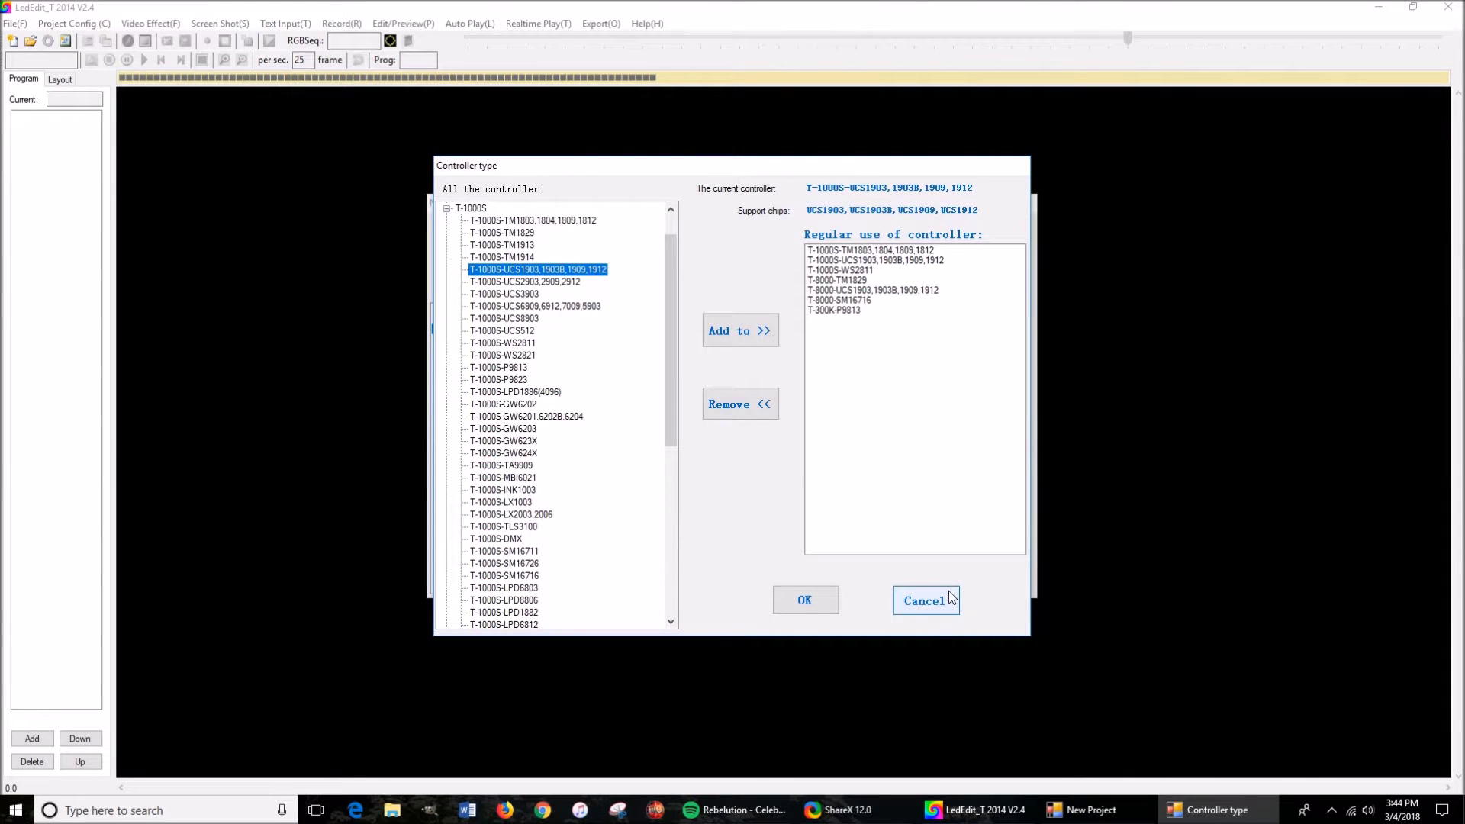
click(926, 600)
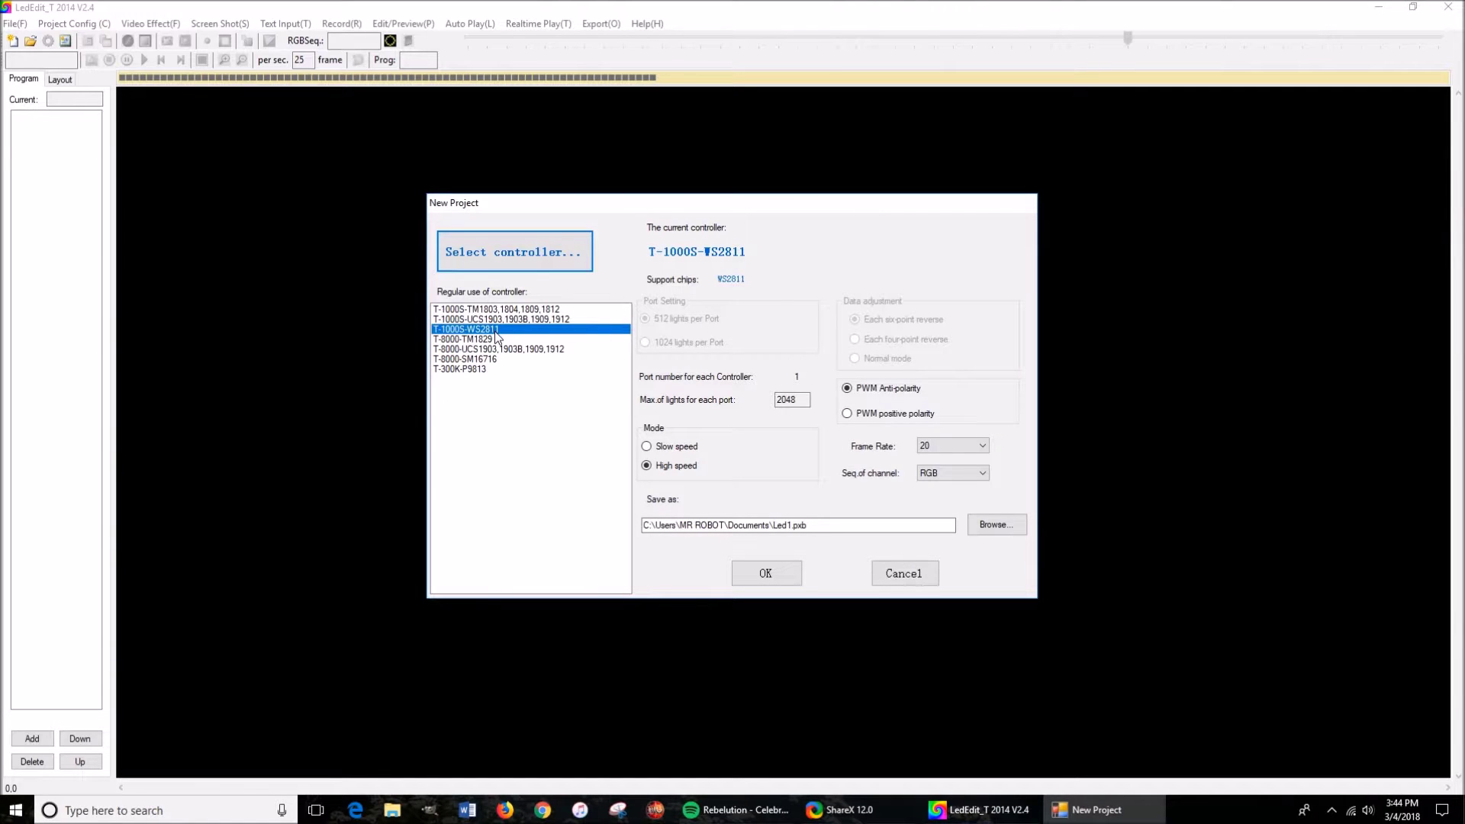
click(979, 448)
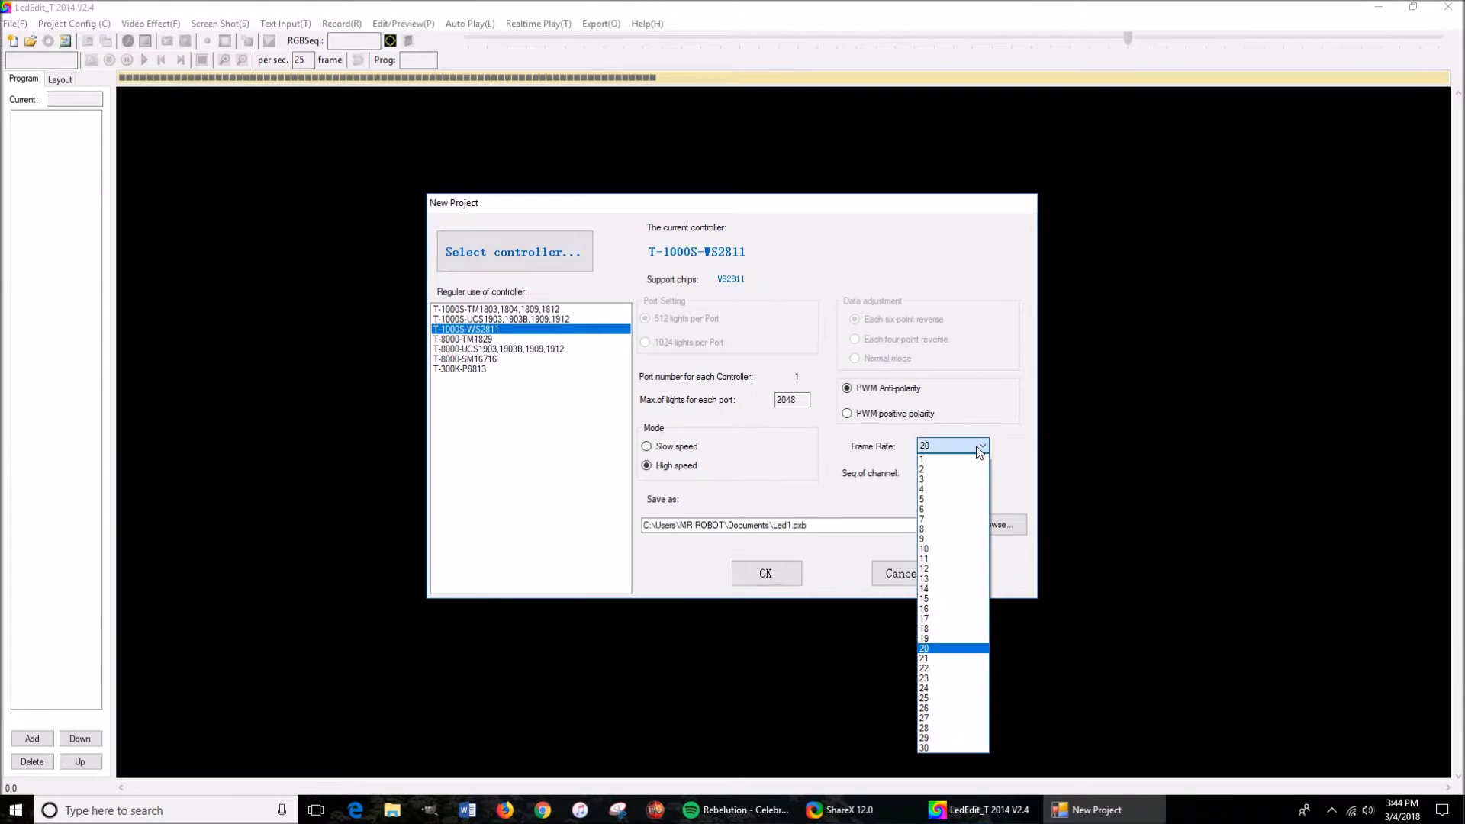
click(954, 747)
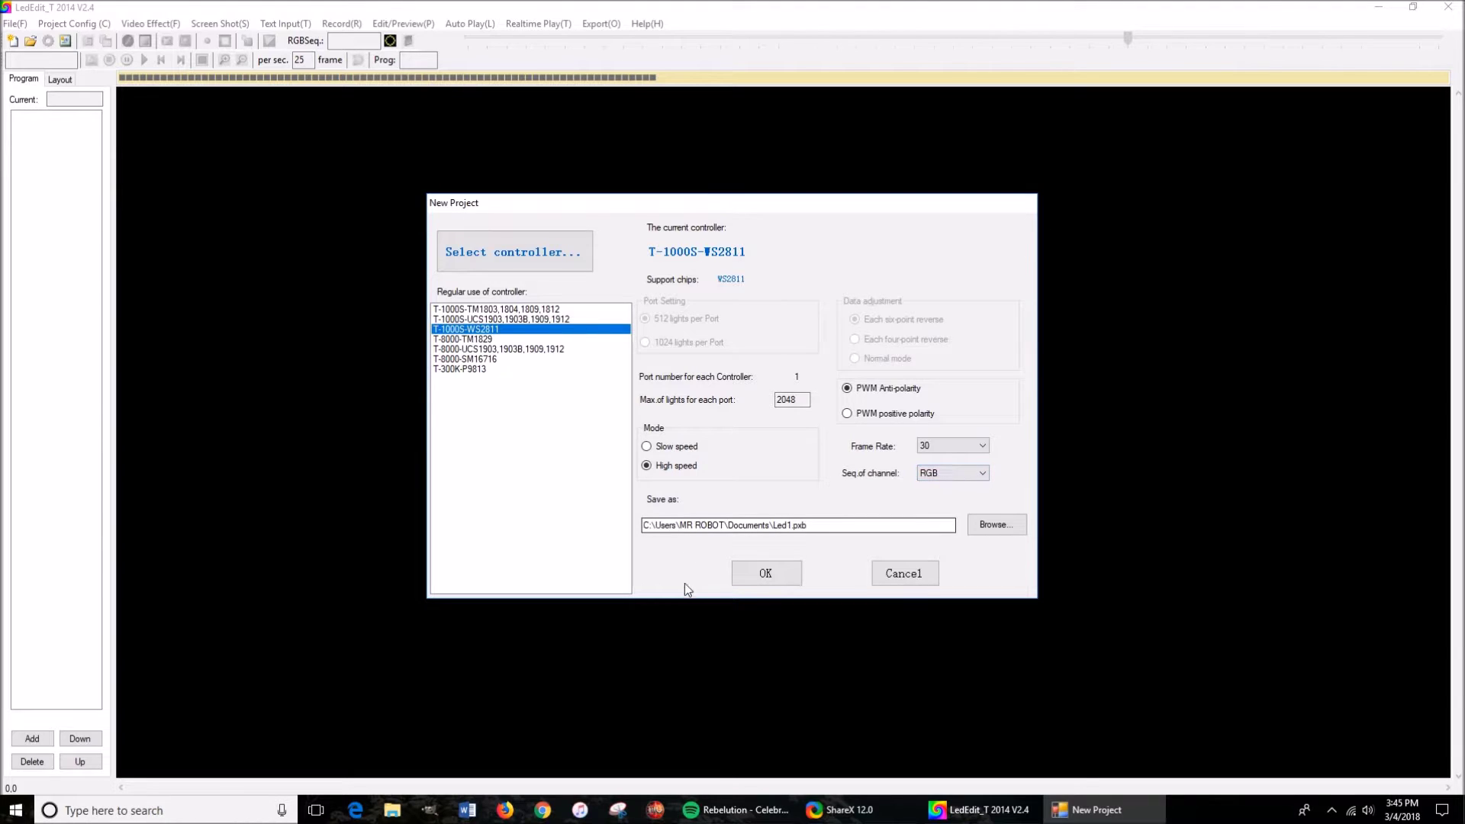
click(757, 574)
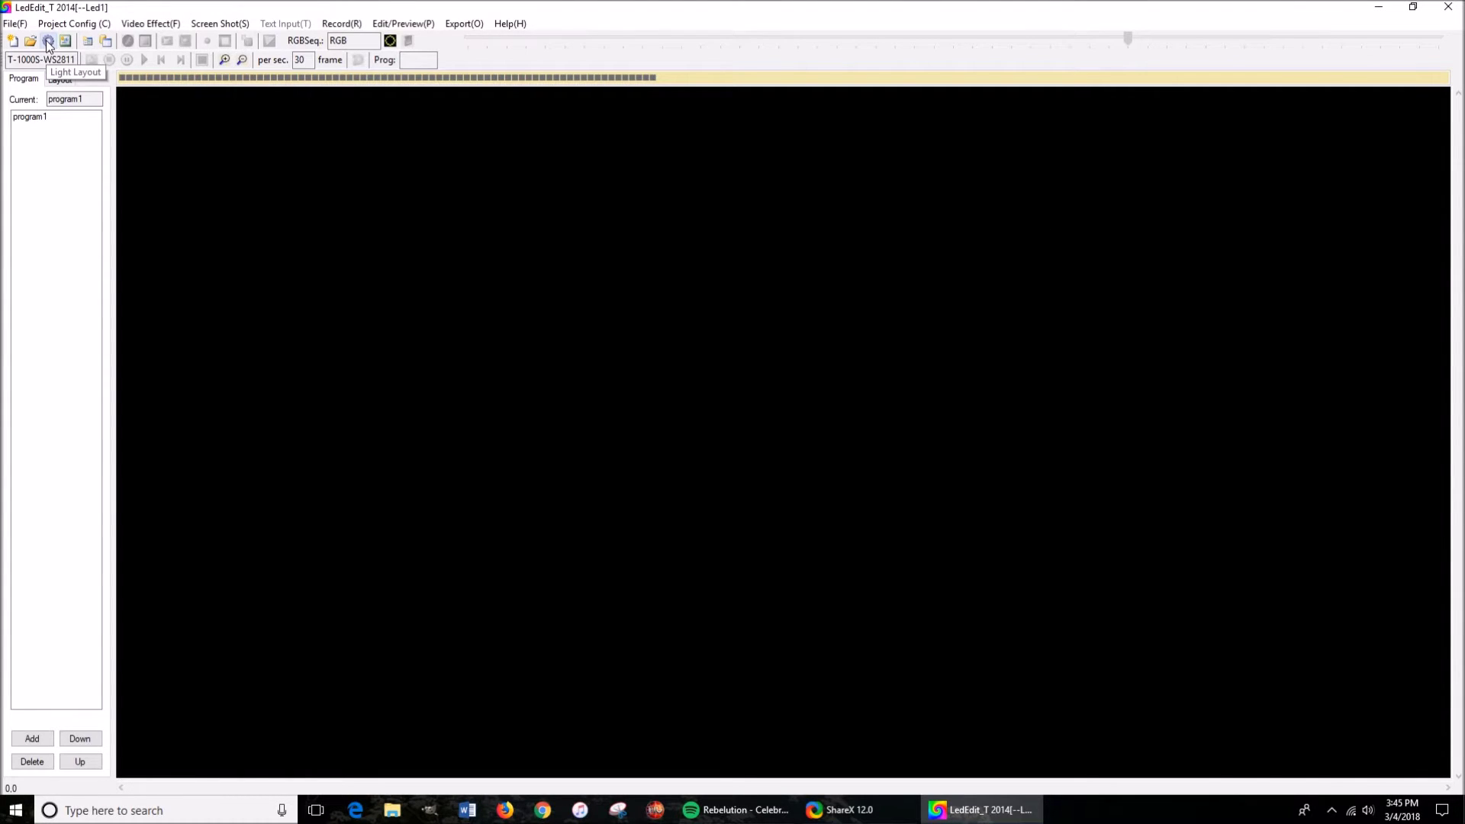
click(48, 42)
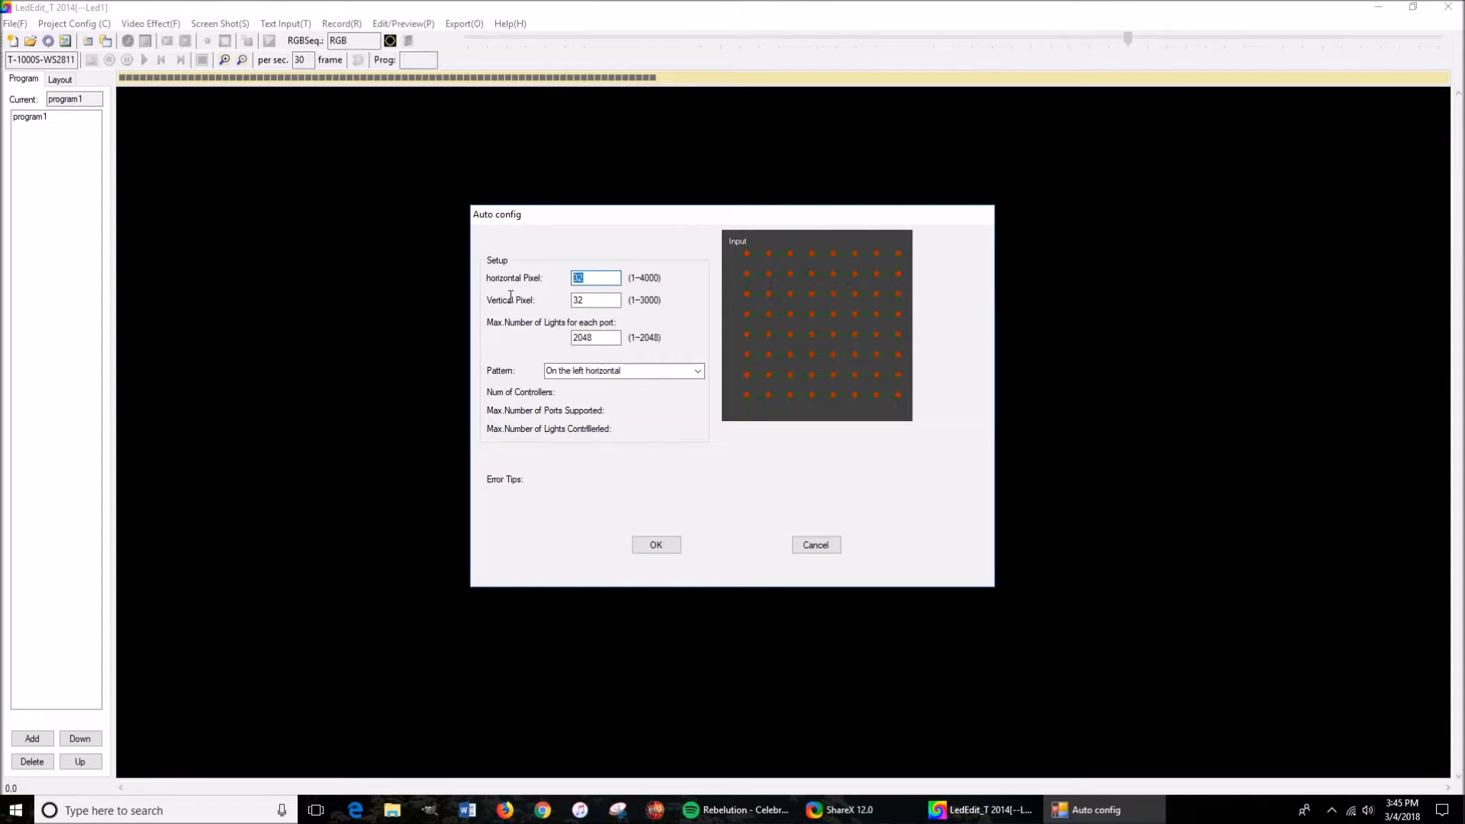
- Generate a 50×5 light layout of 250 LEDs wired Under the left horizontal
text(50)
key(Tab)
click(698, 372)
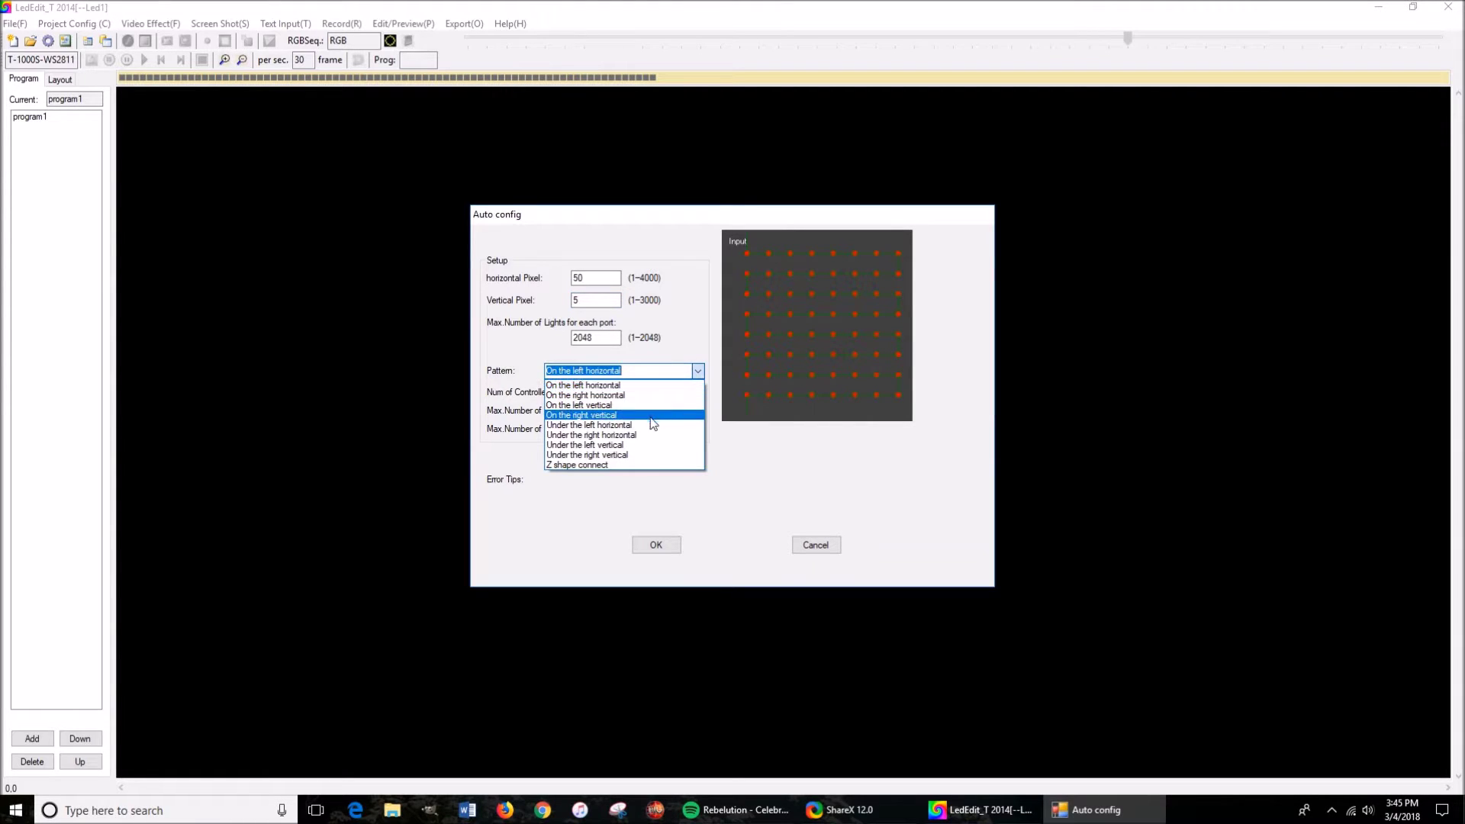
click(650, 425)
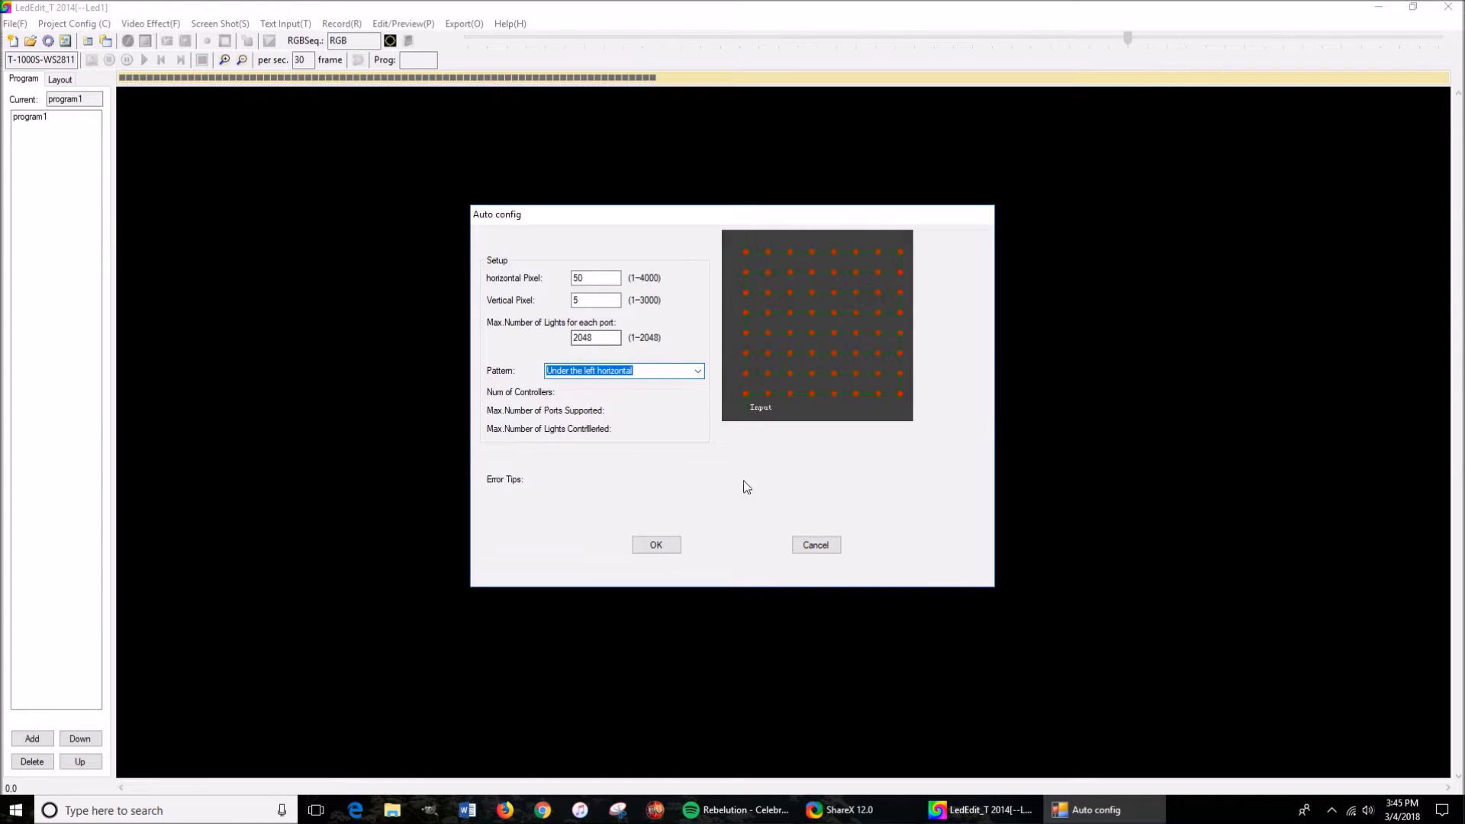
click(675, 544)
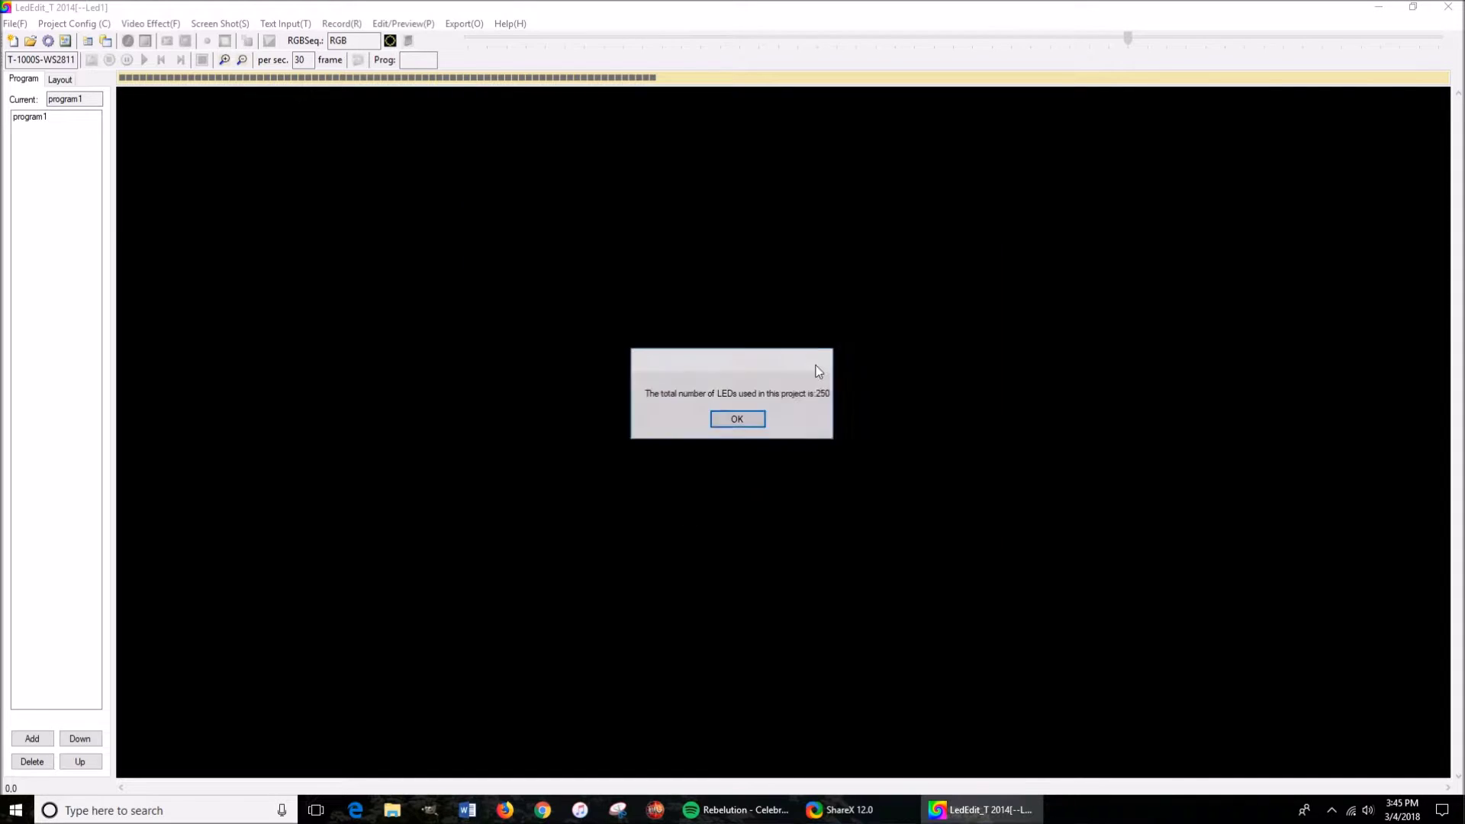
click(736, 420)
- Enlarge the LED grid and step through port 1's LEDs in the Layout tab to check wiring order
click(224, 60)
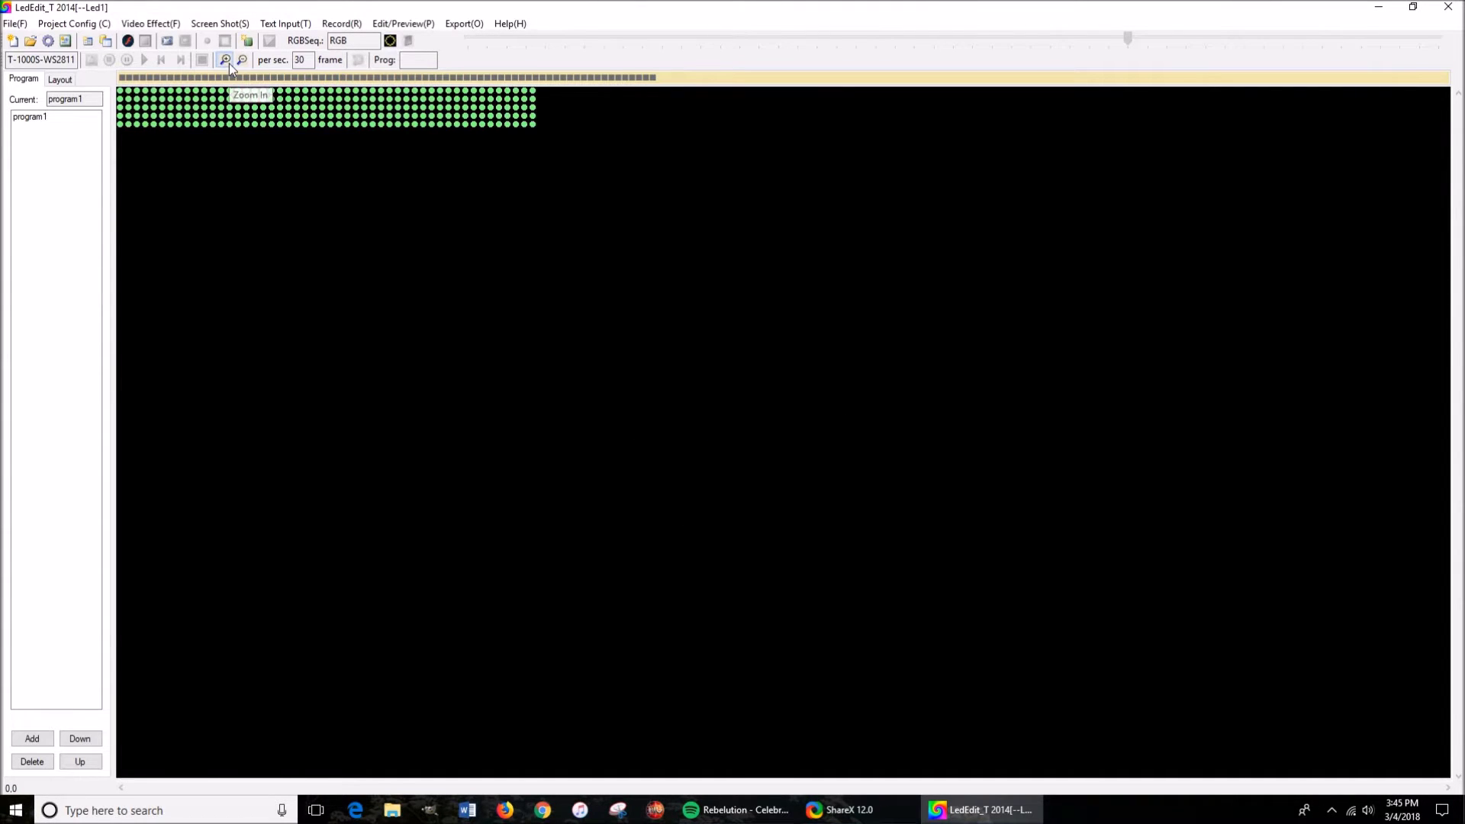
click(225, 60)
click(224, 61)
click(224, 60)
click(225, 60)
click(224, 61)
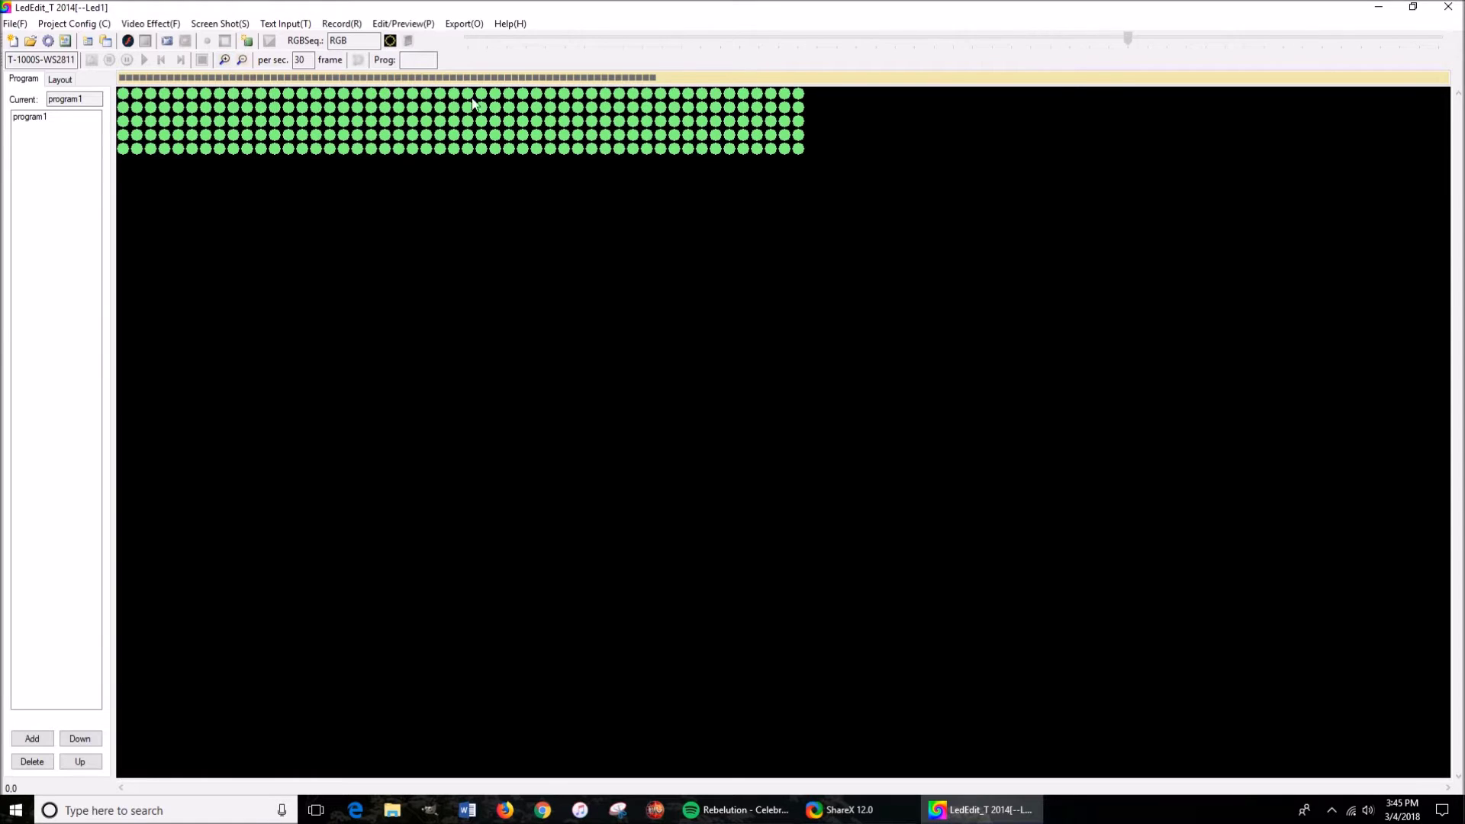
click(71, 84)
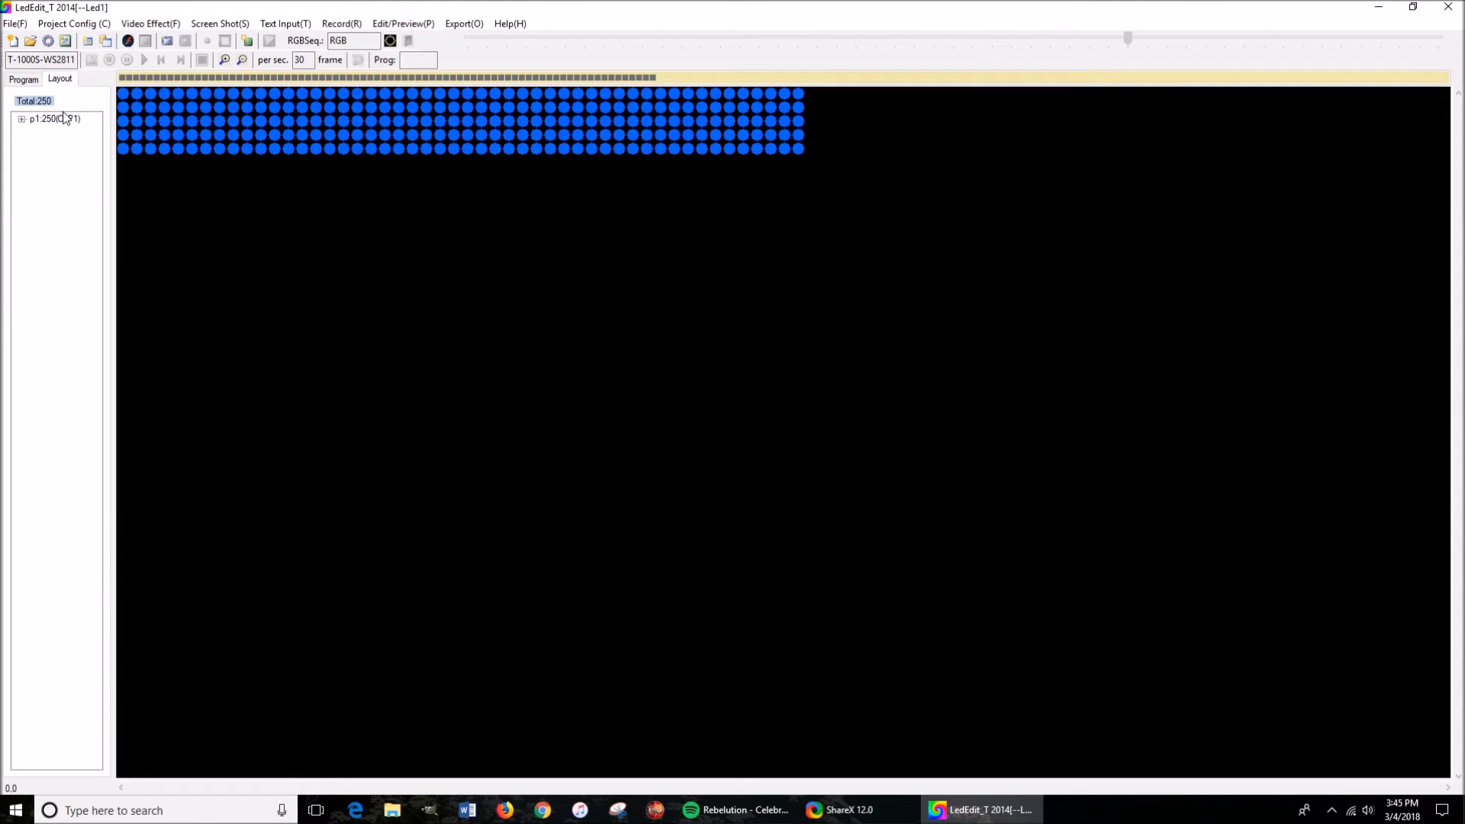
click(23, 120)
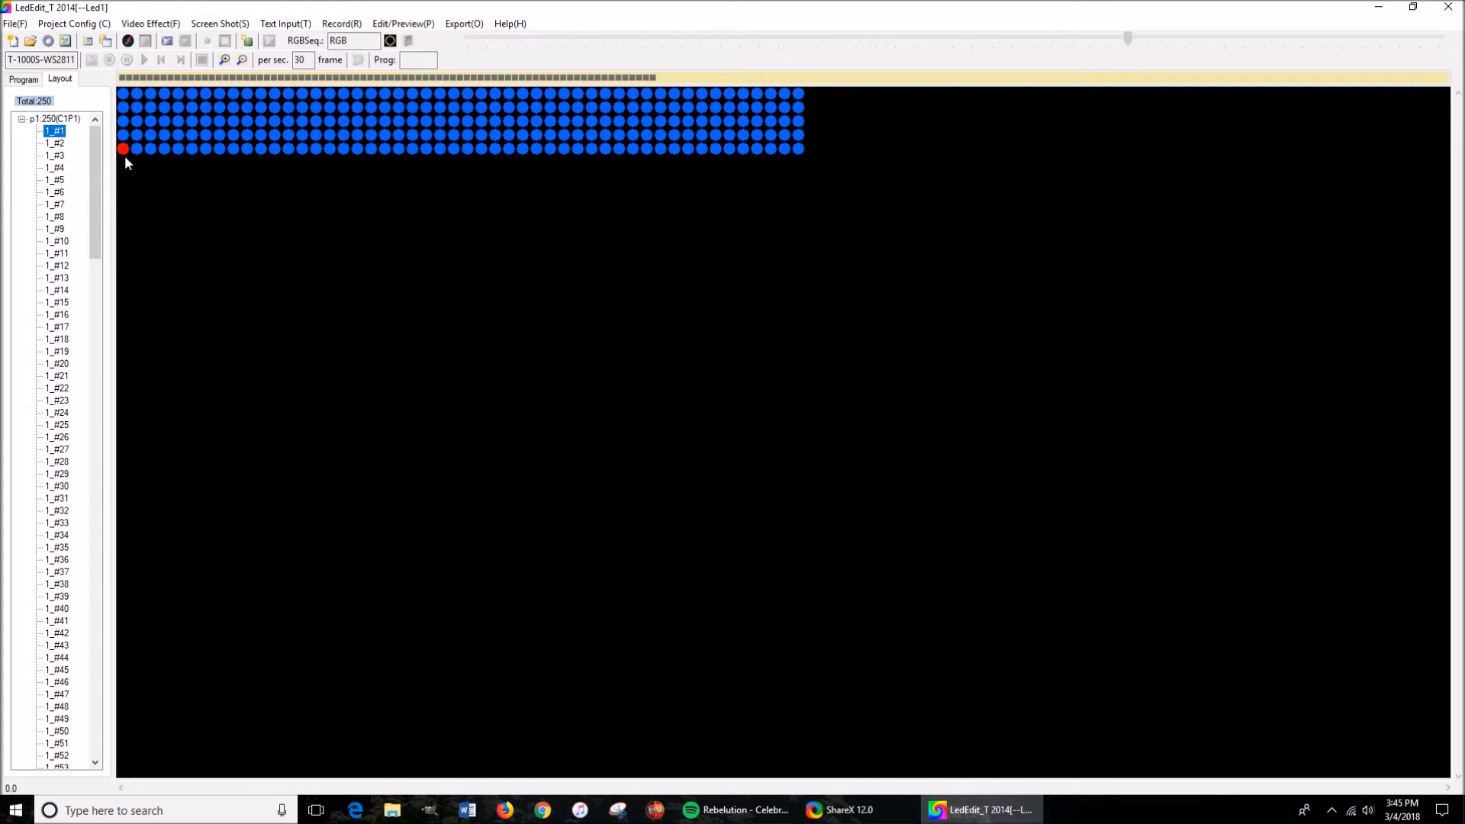
click(55, 143)
click(55, 167)
click(28, 83)
- Record a Passage effect clip into program1 after previewing Move upward, reaching 383 frames
click(150, 24)
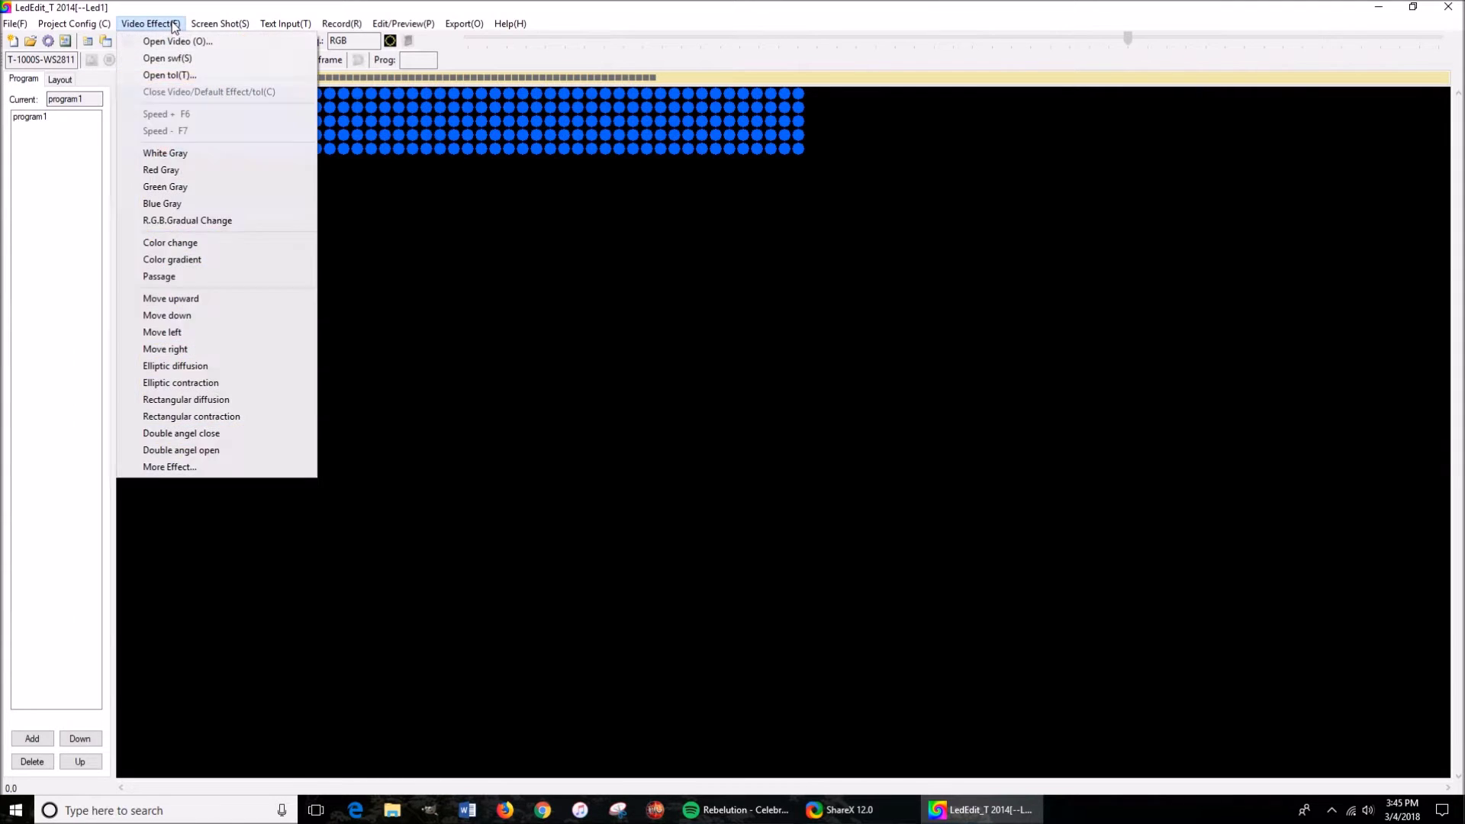
click(194, 296)
click(148, 29)
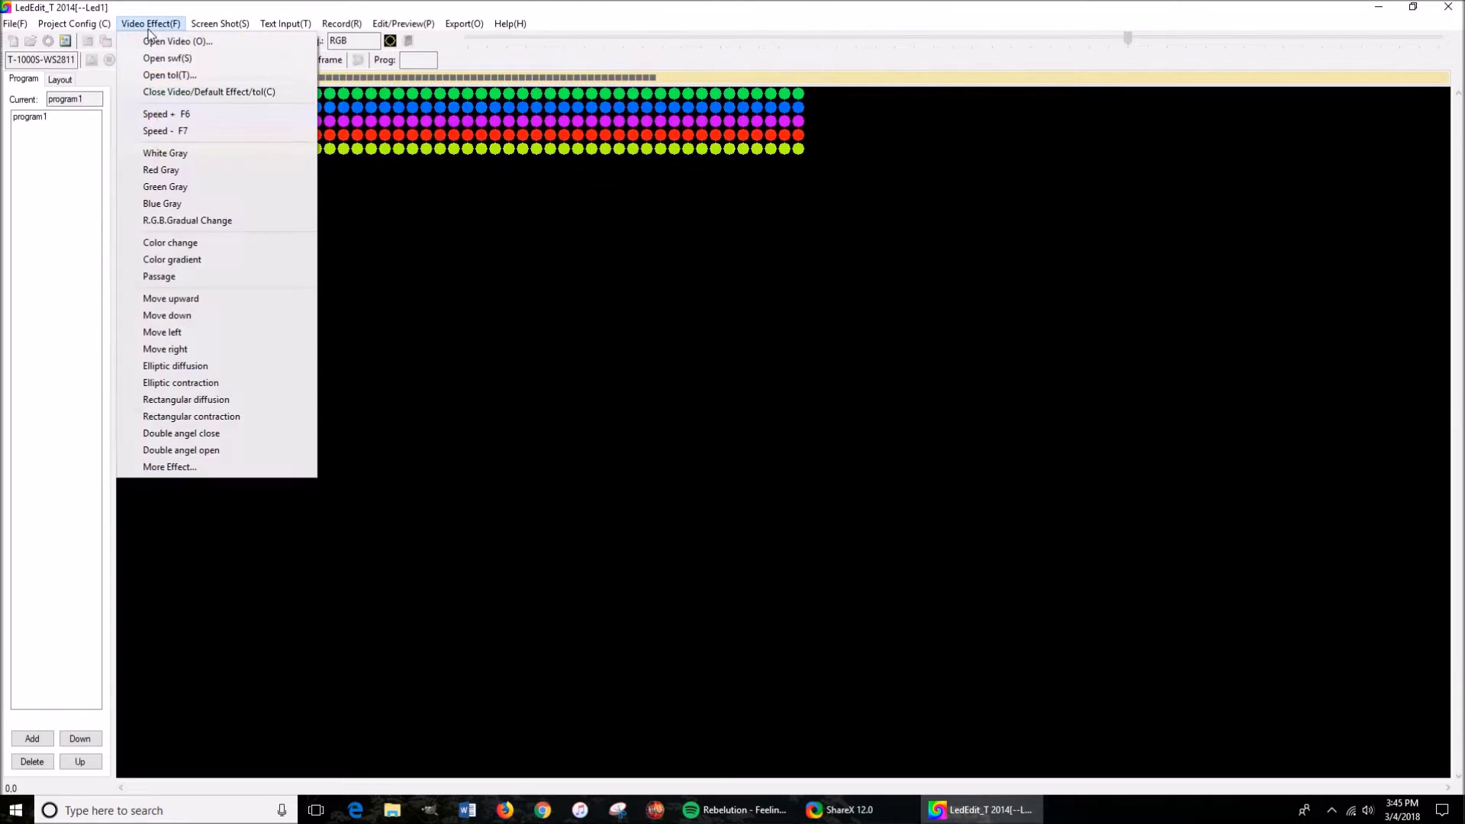
click(177, 279)
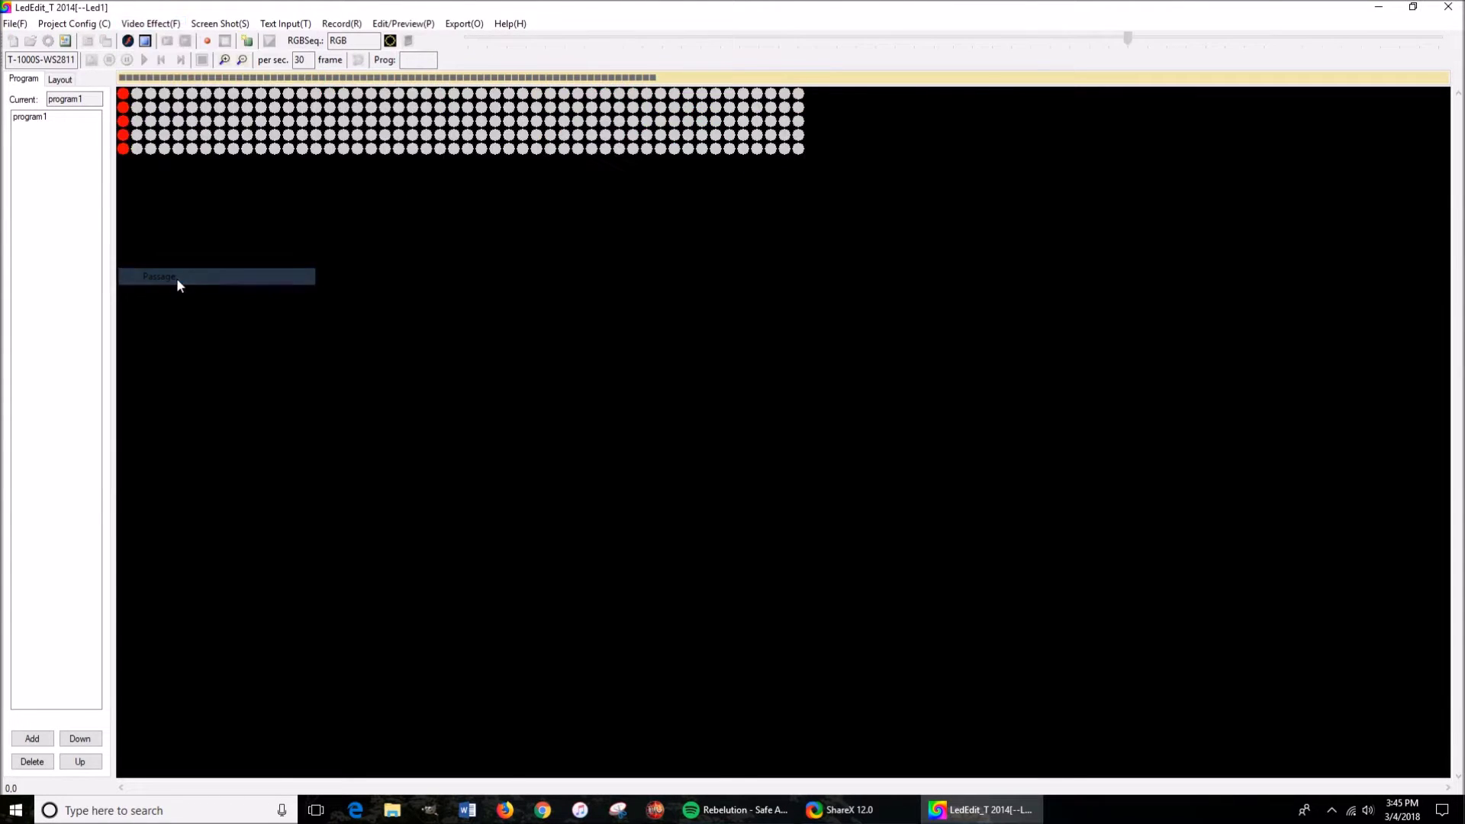
click(210, 44)
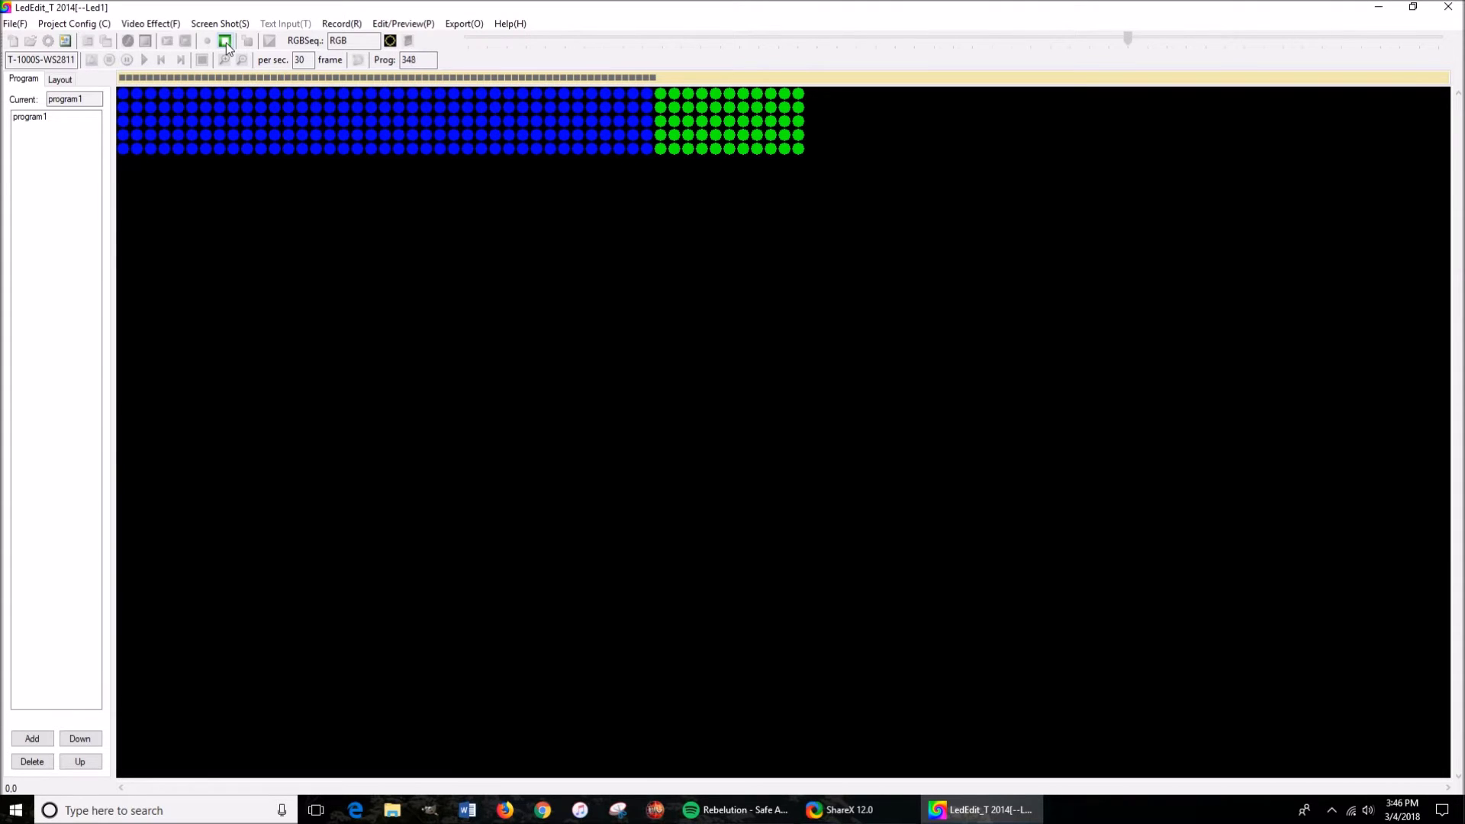
click(225, 43)
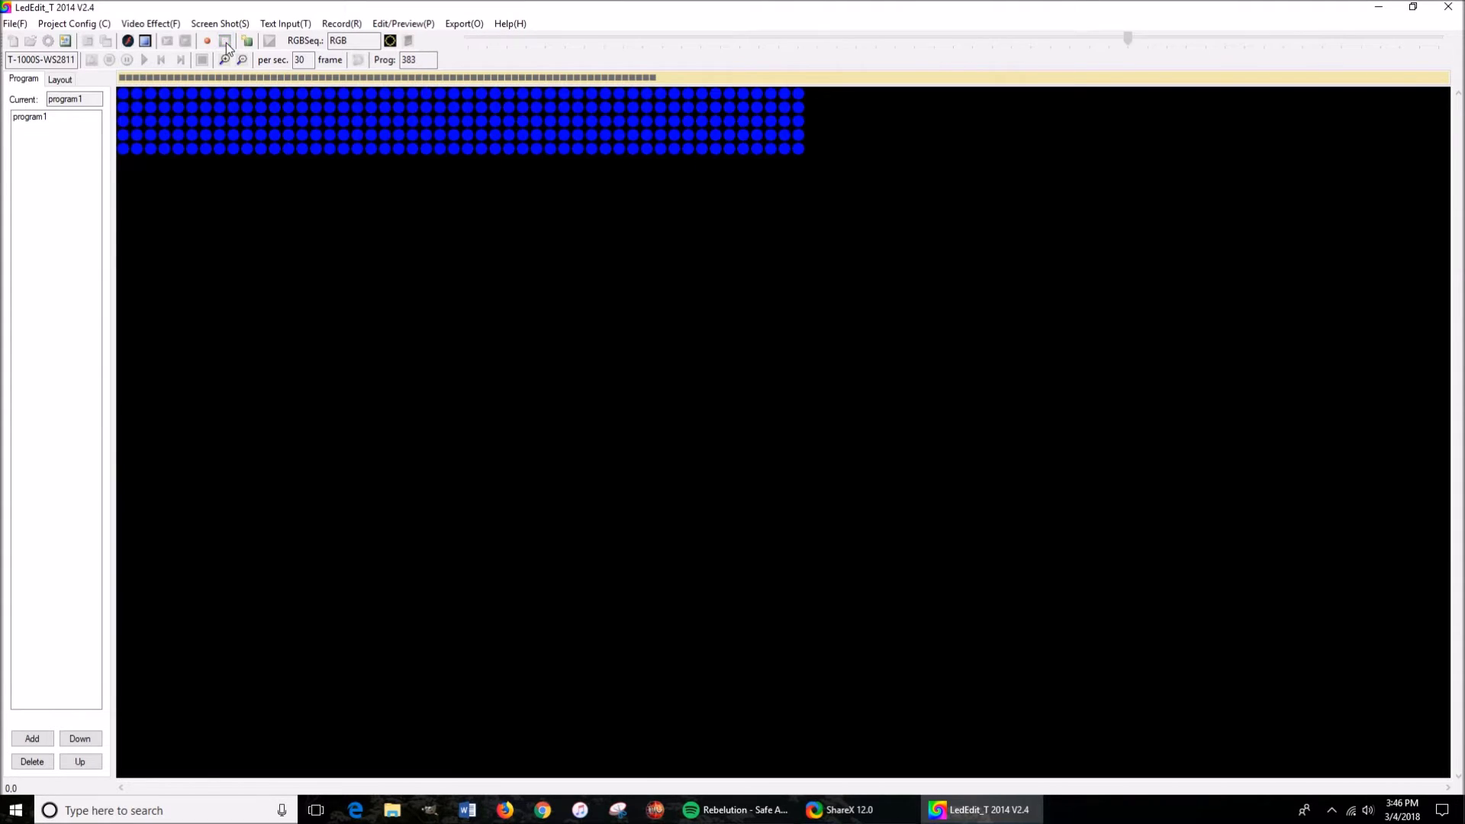
- Record an Elliptic diffusion effect clip after the Passage clip
click(150, 25)
click(221, 365)
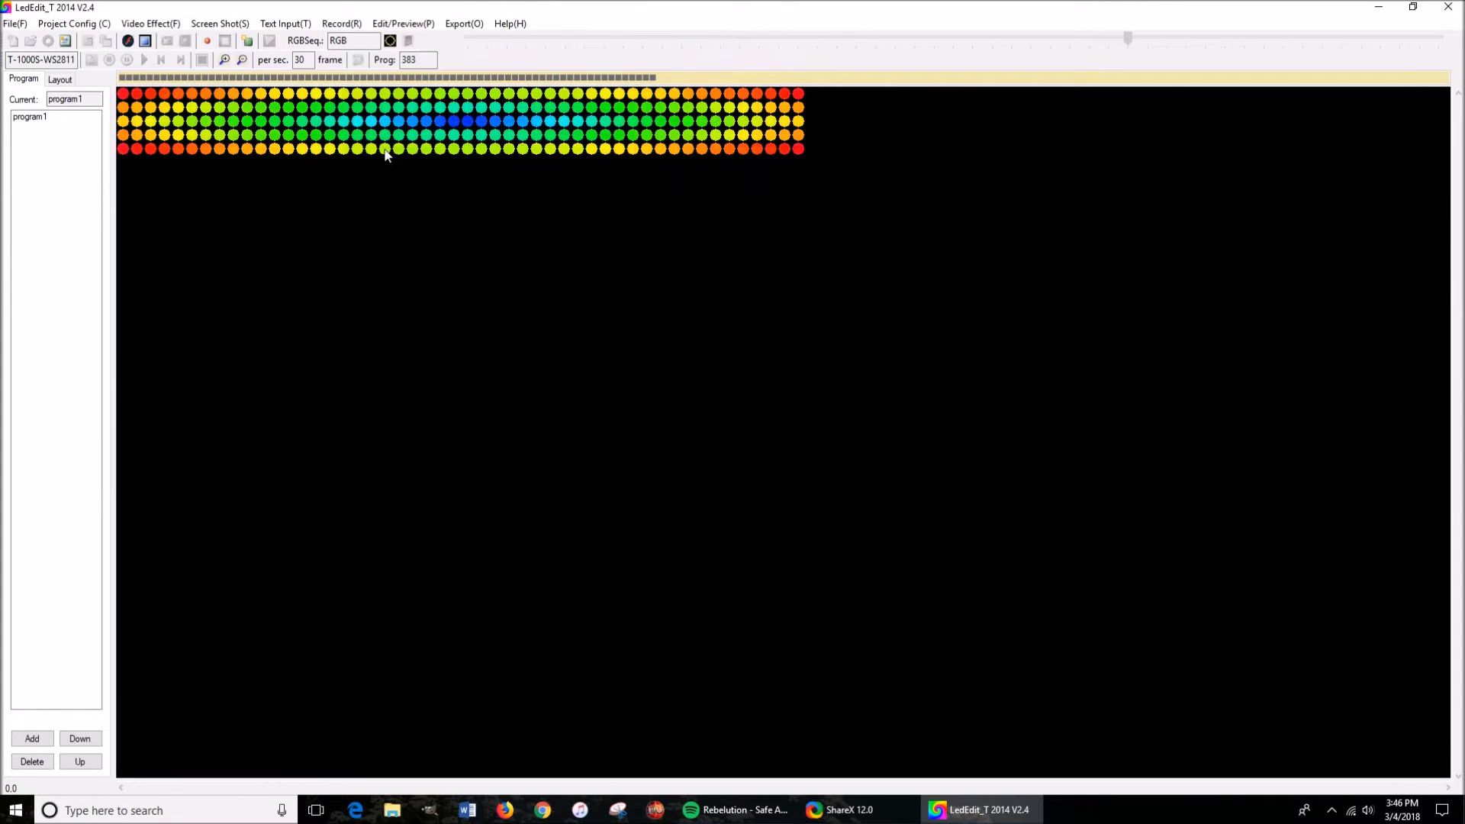
click(207, 42)
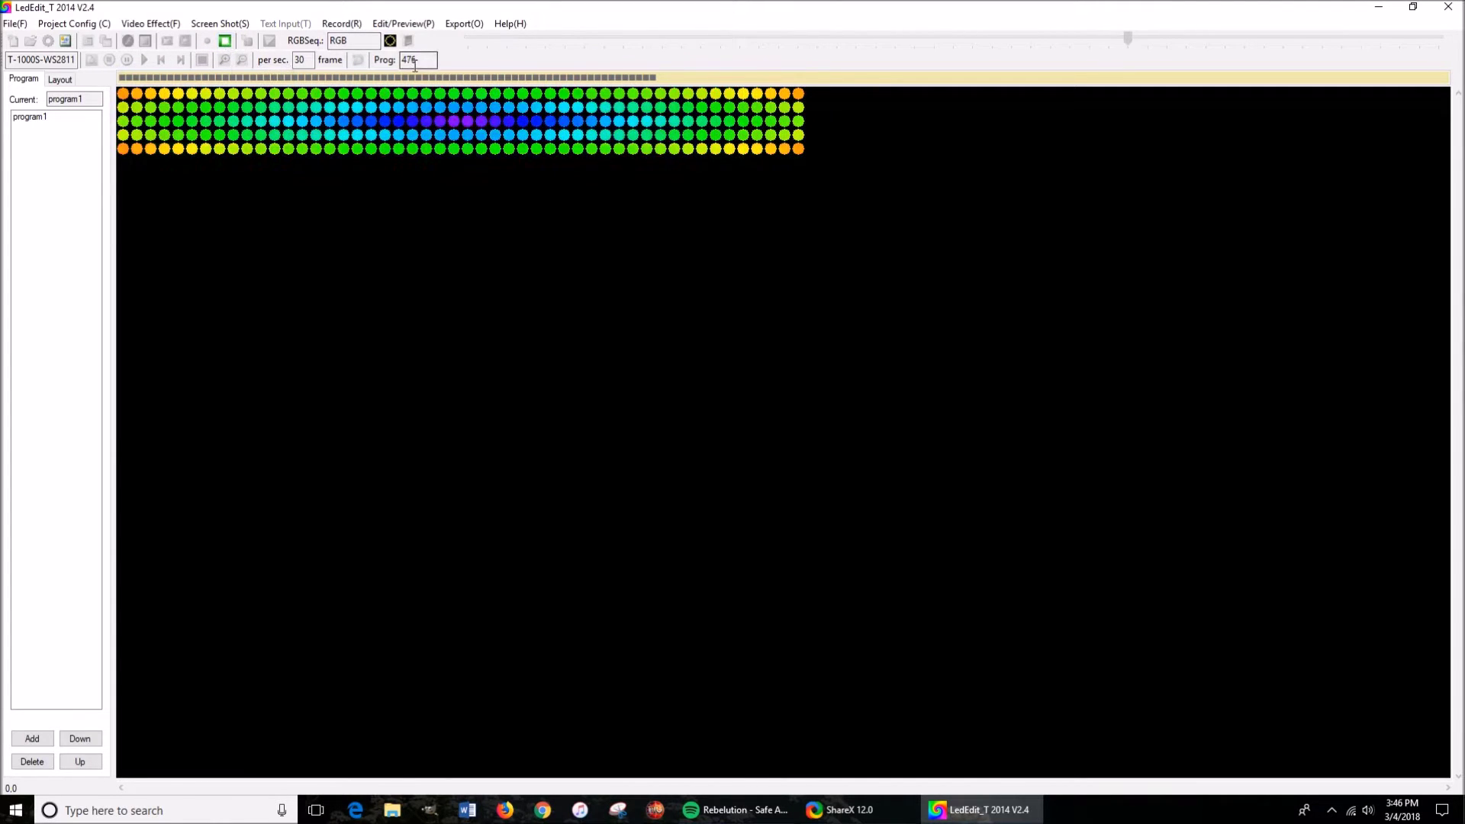
click(226, 42)
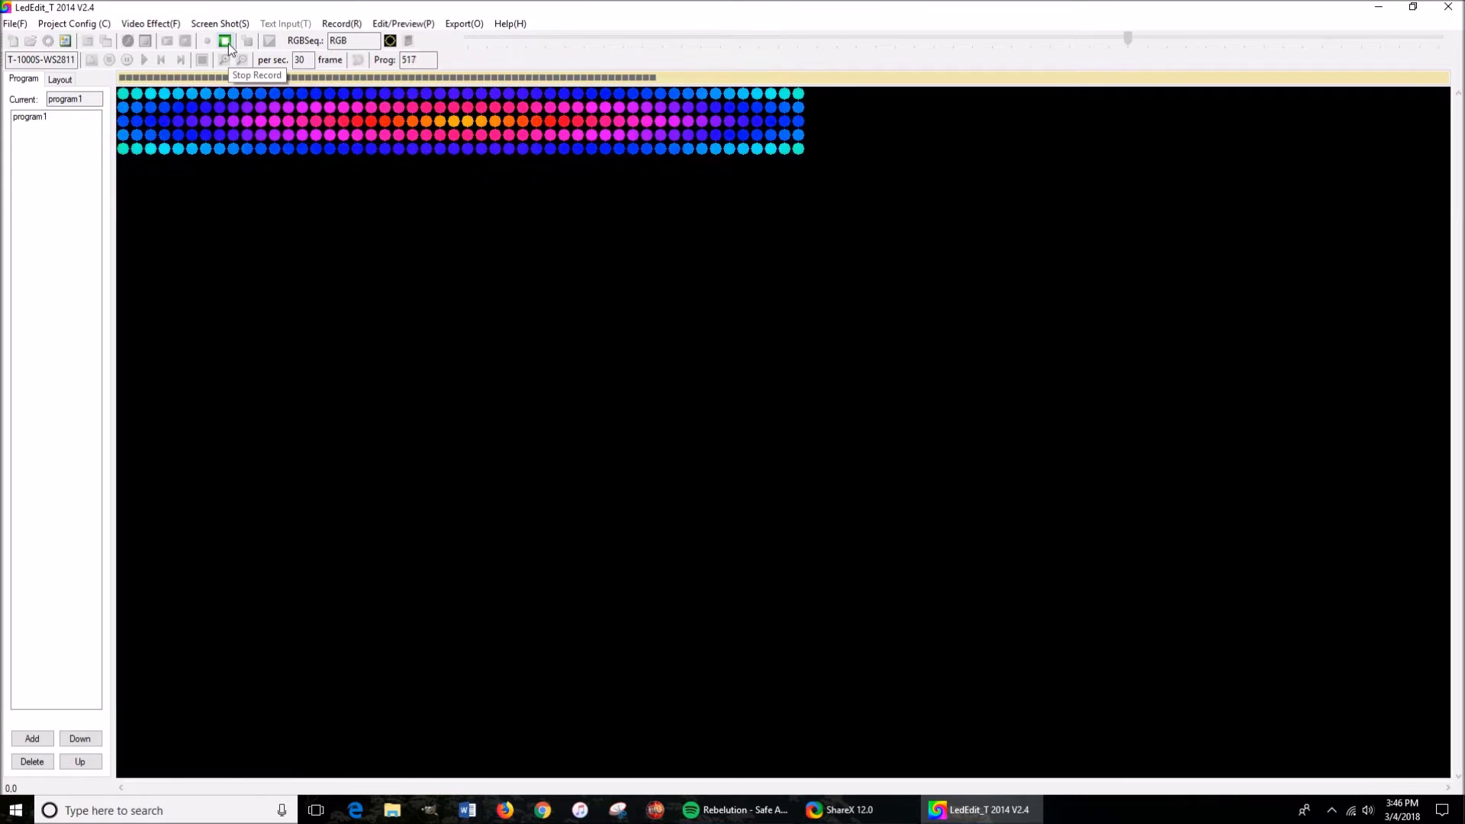
- Record a Double angel close effect clip, bringing program1 to 708 frames
click(151, 24)
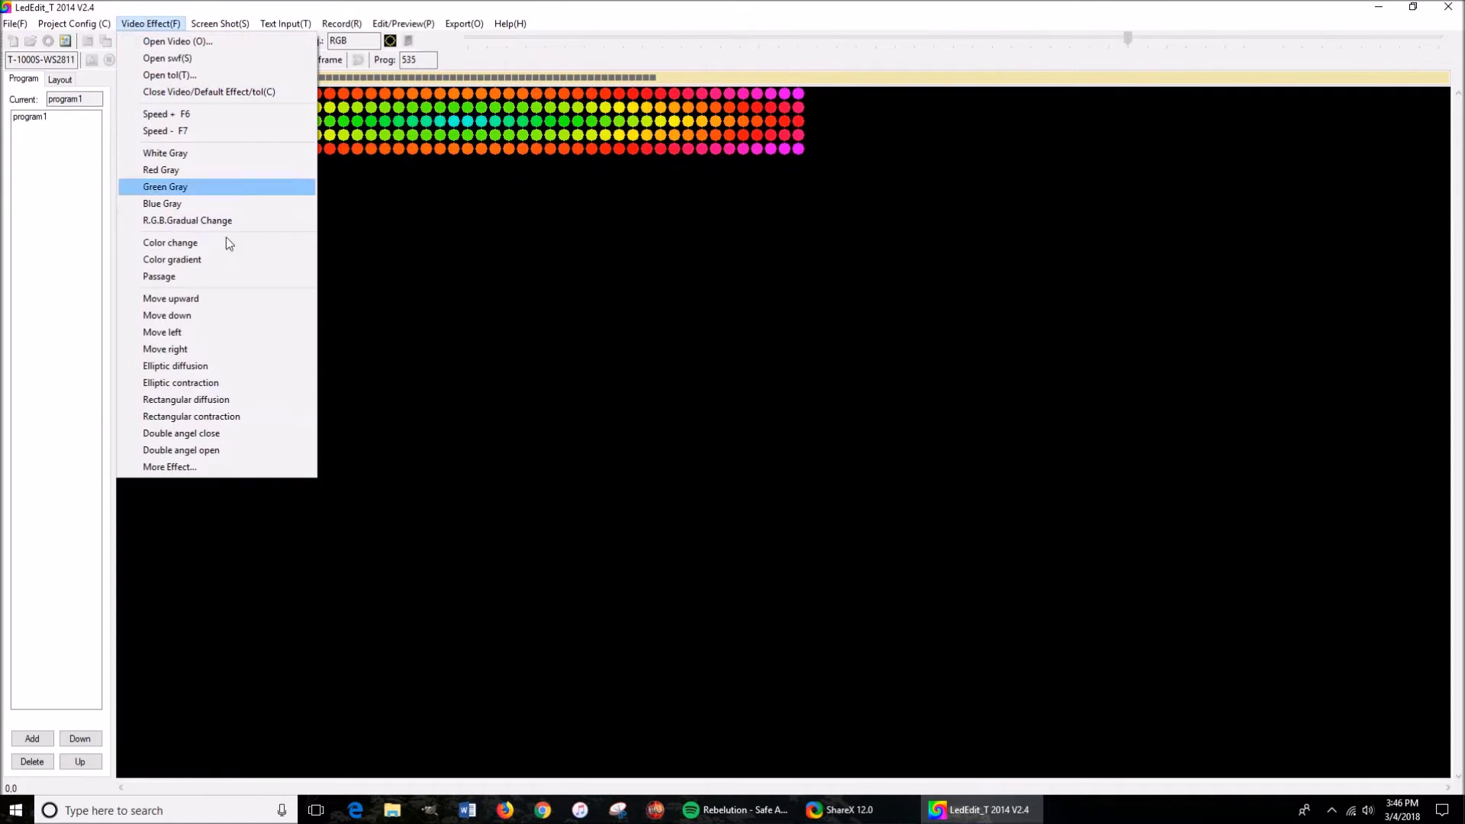
click(209, 432)
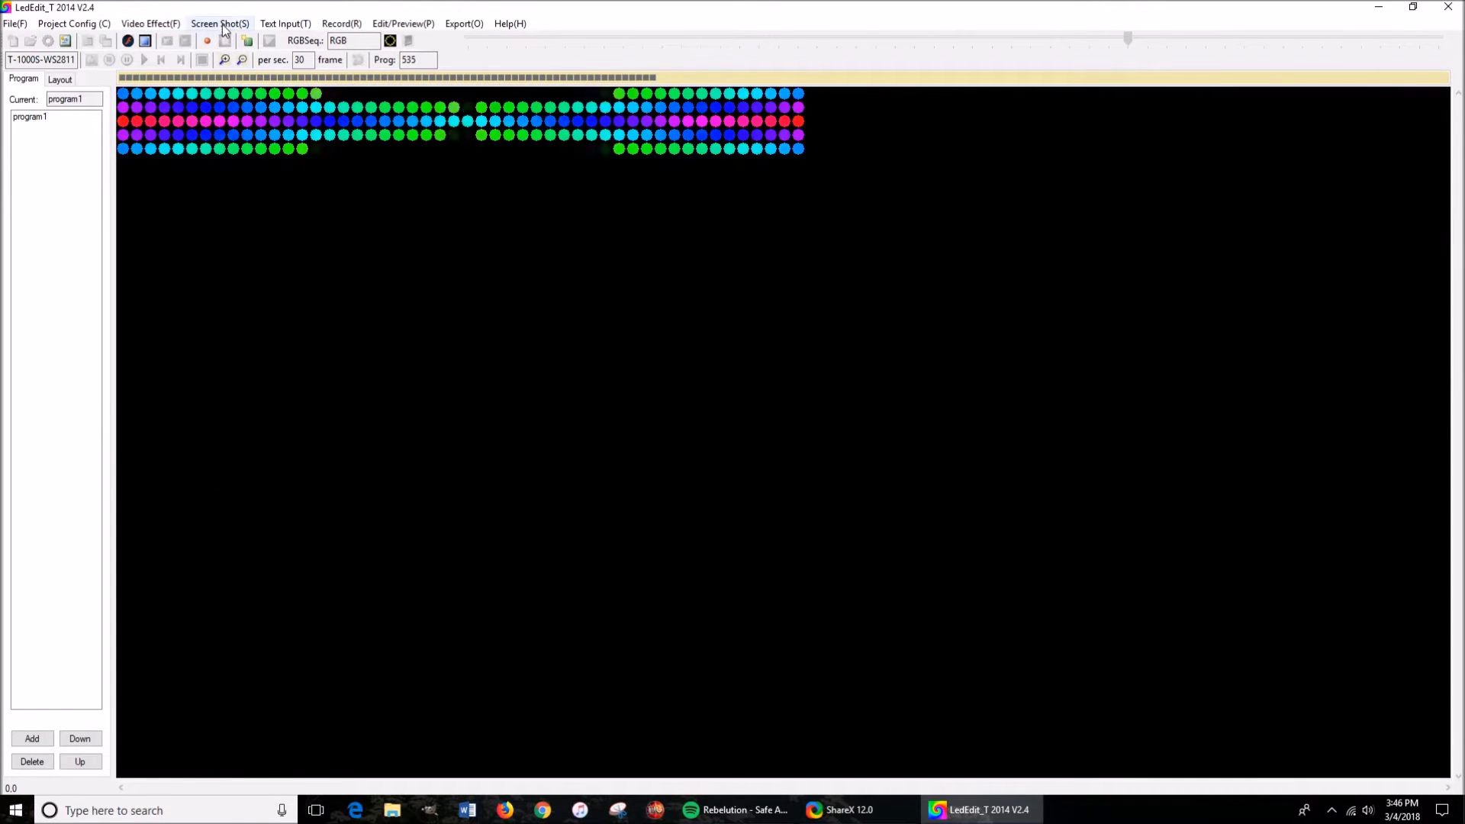
click(212, 41)
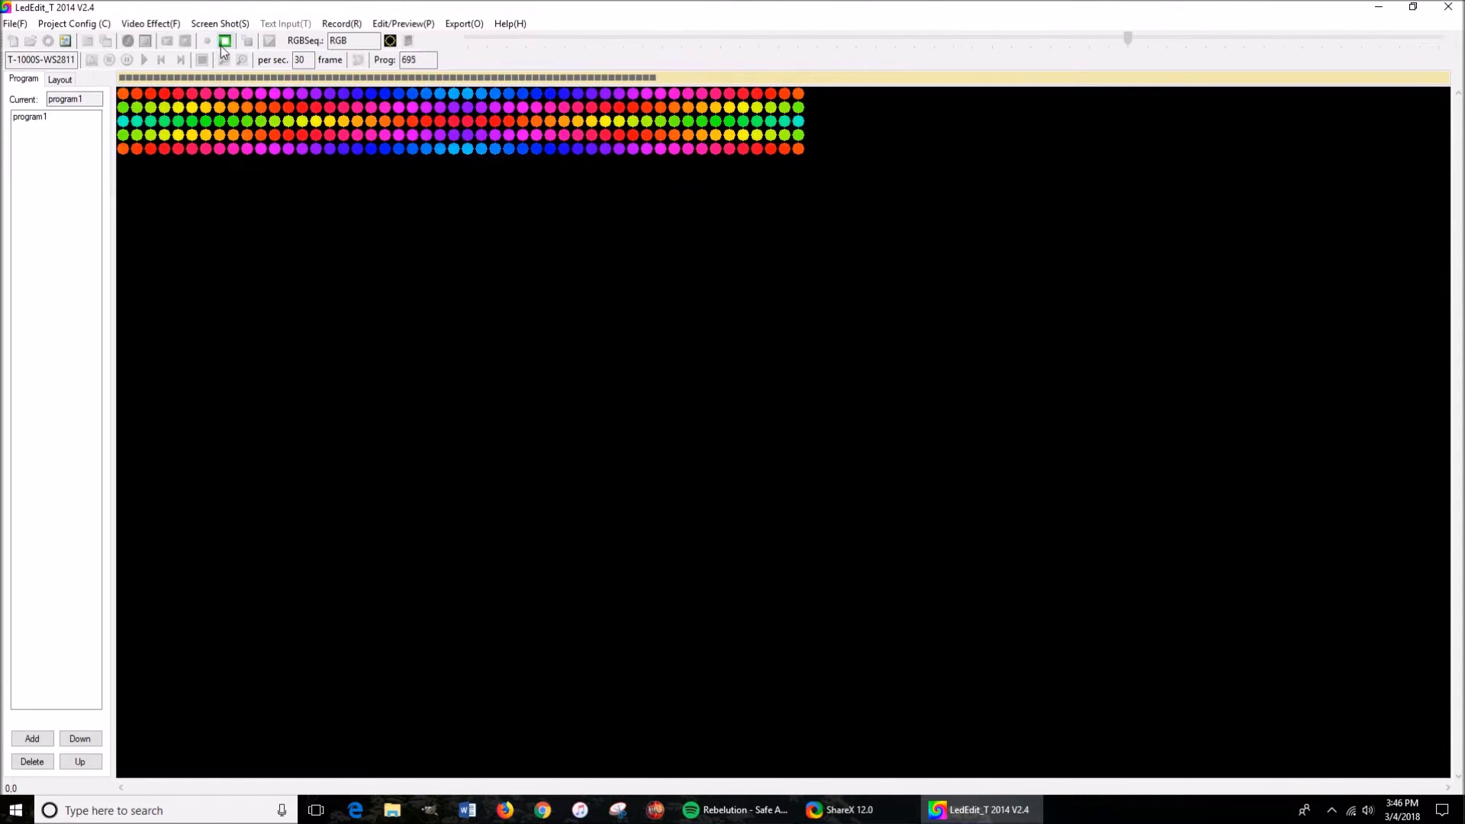
click(225, 42)
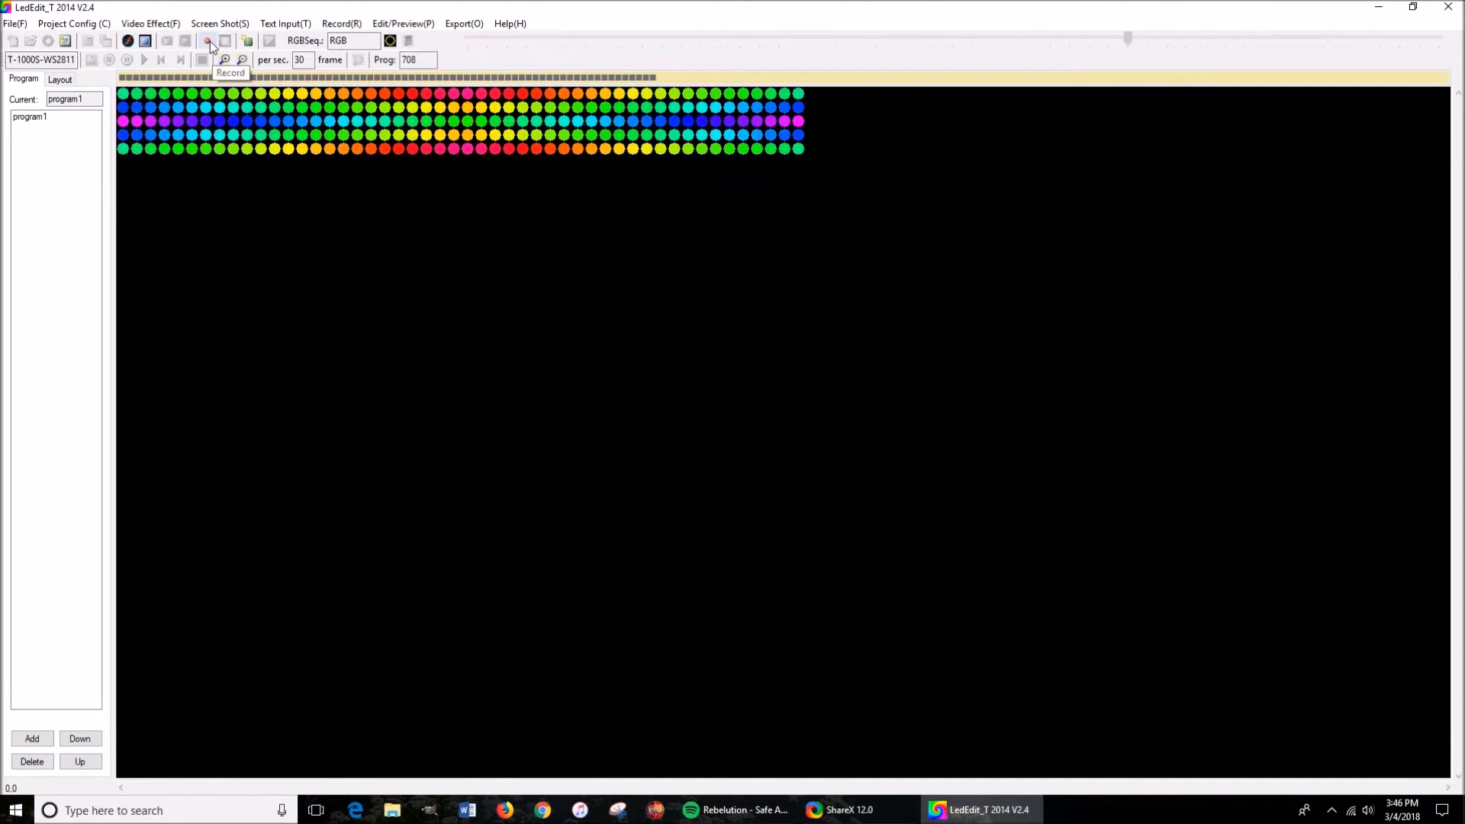
click(163, 23)
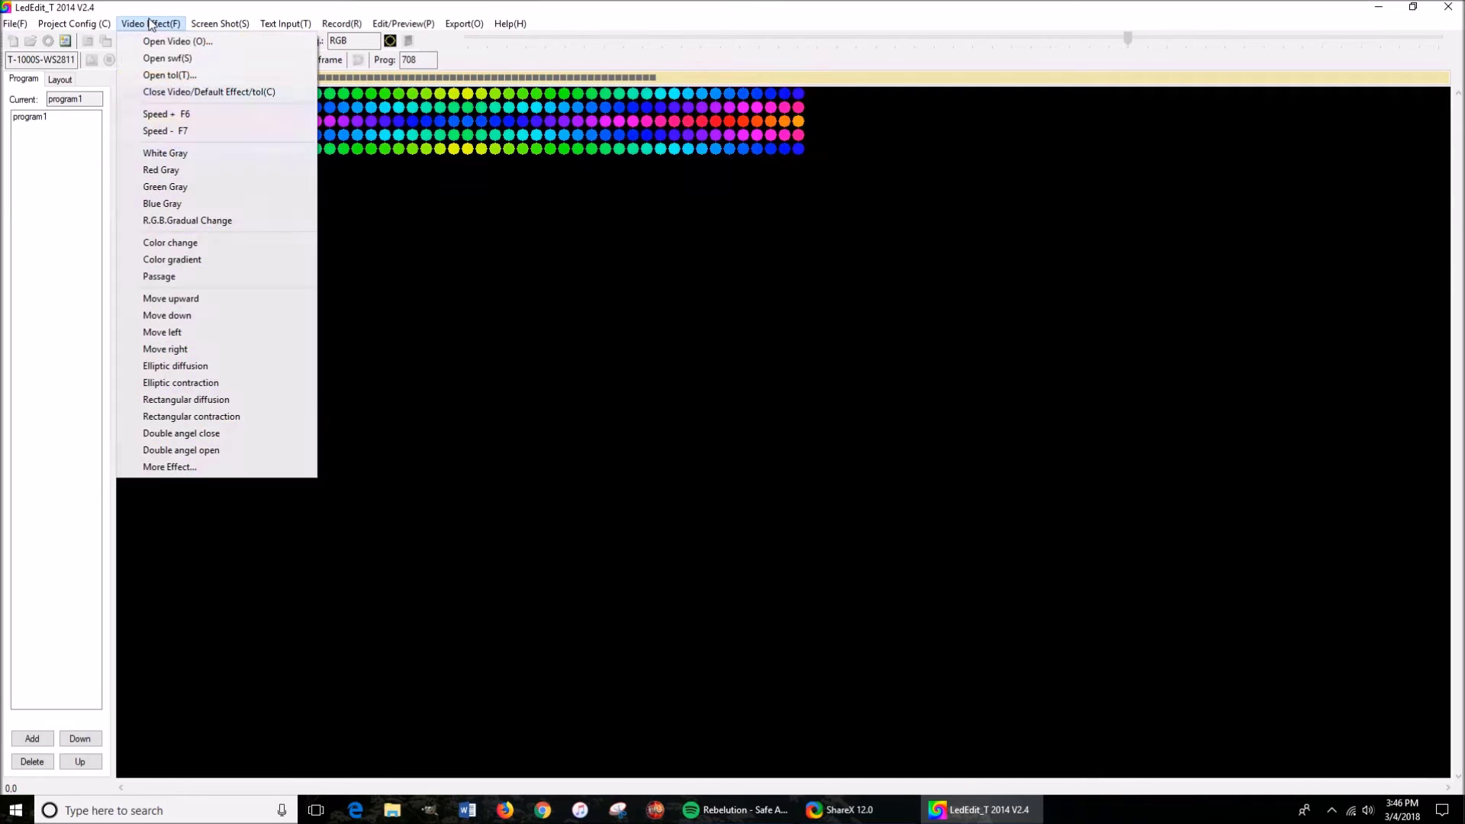
- Export the effects as a .led file to the Desktop with gamma 1.8 and full channel dimming
click(173, 93)
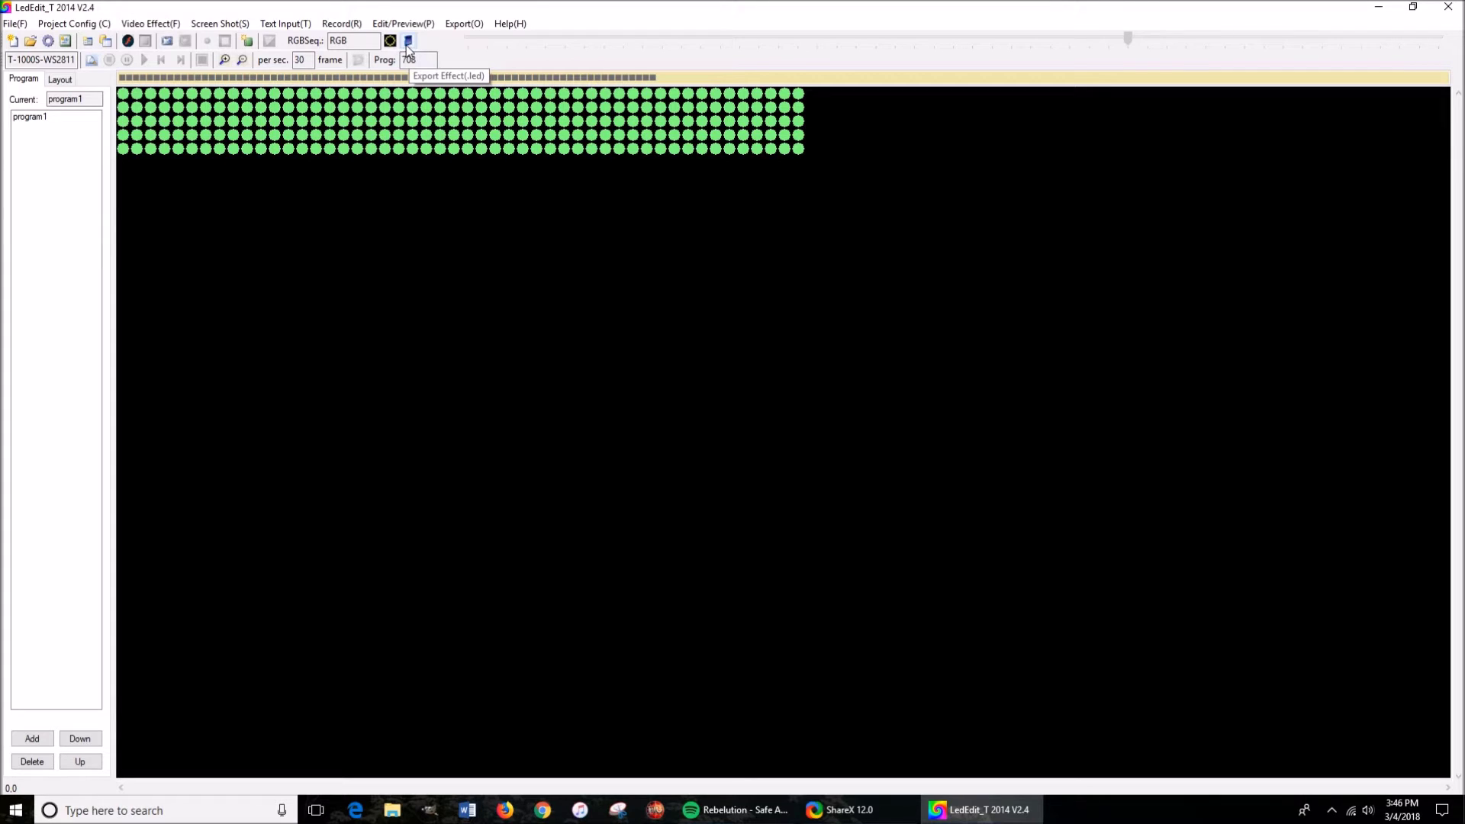
click(464, 24)
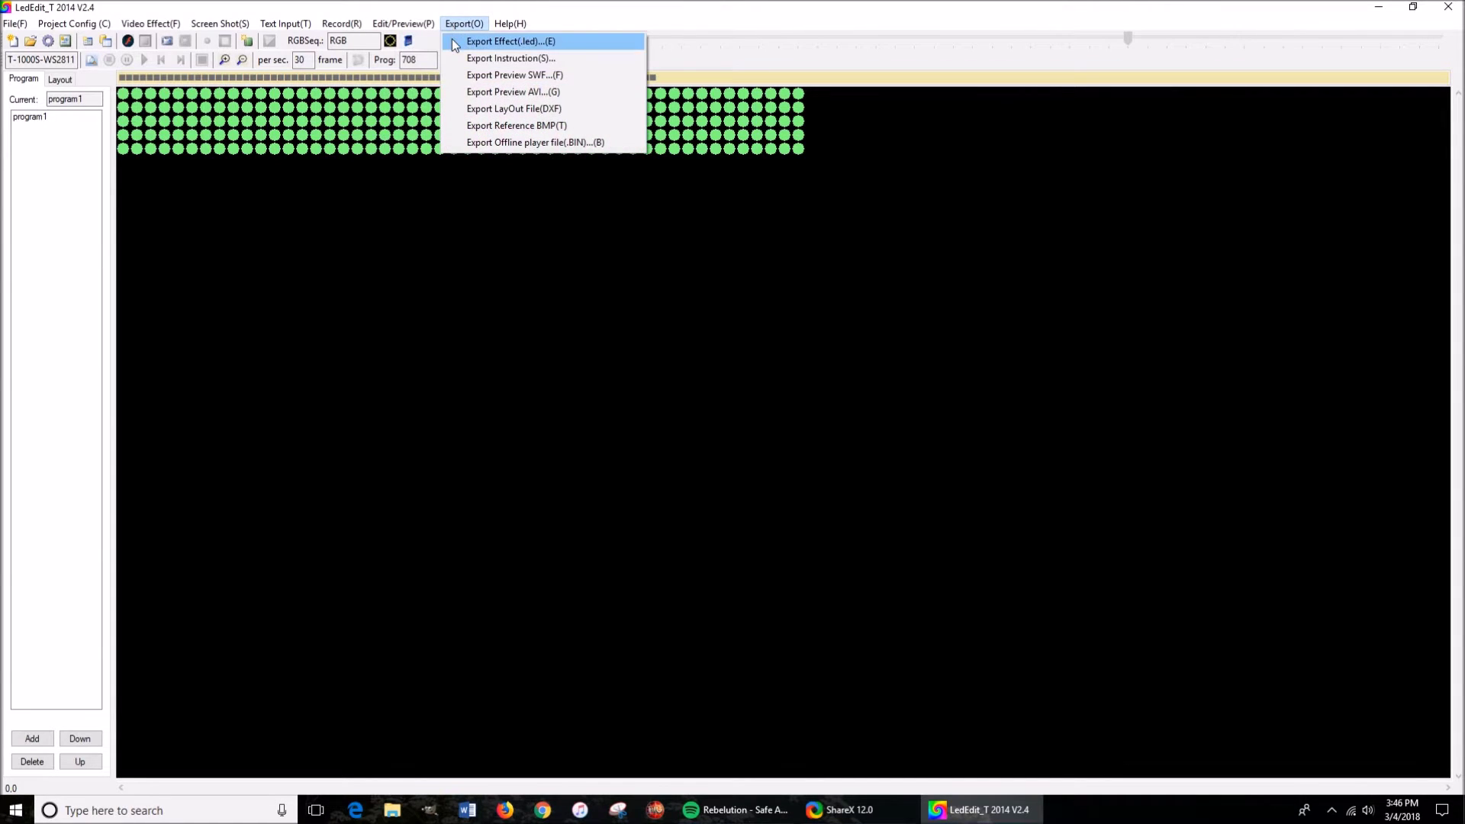
click(452, 42)
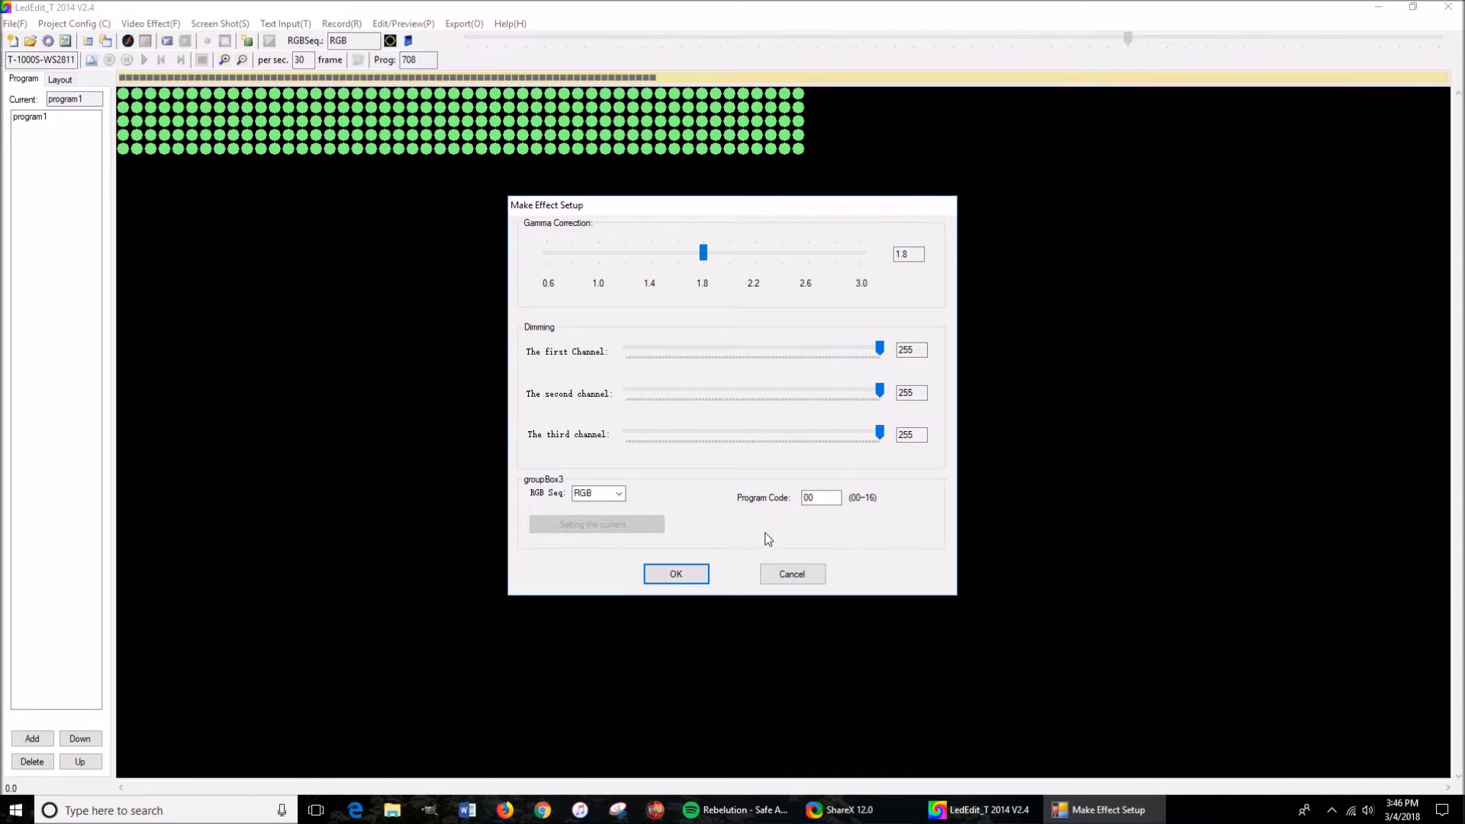
click(688, 574)
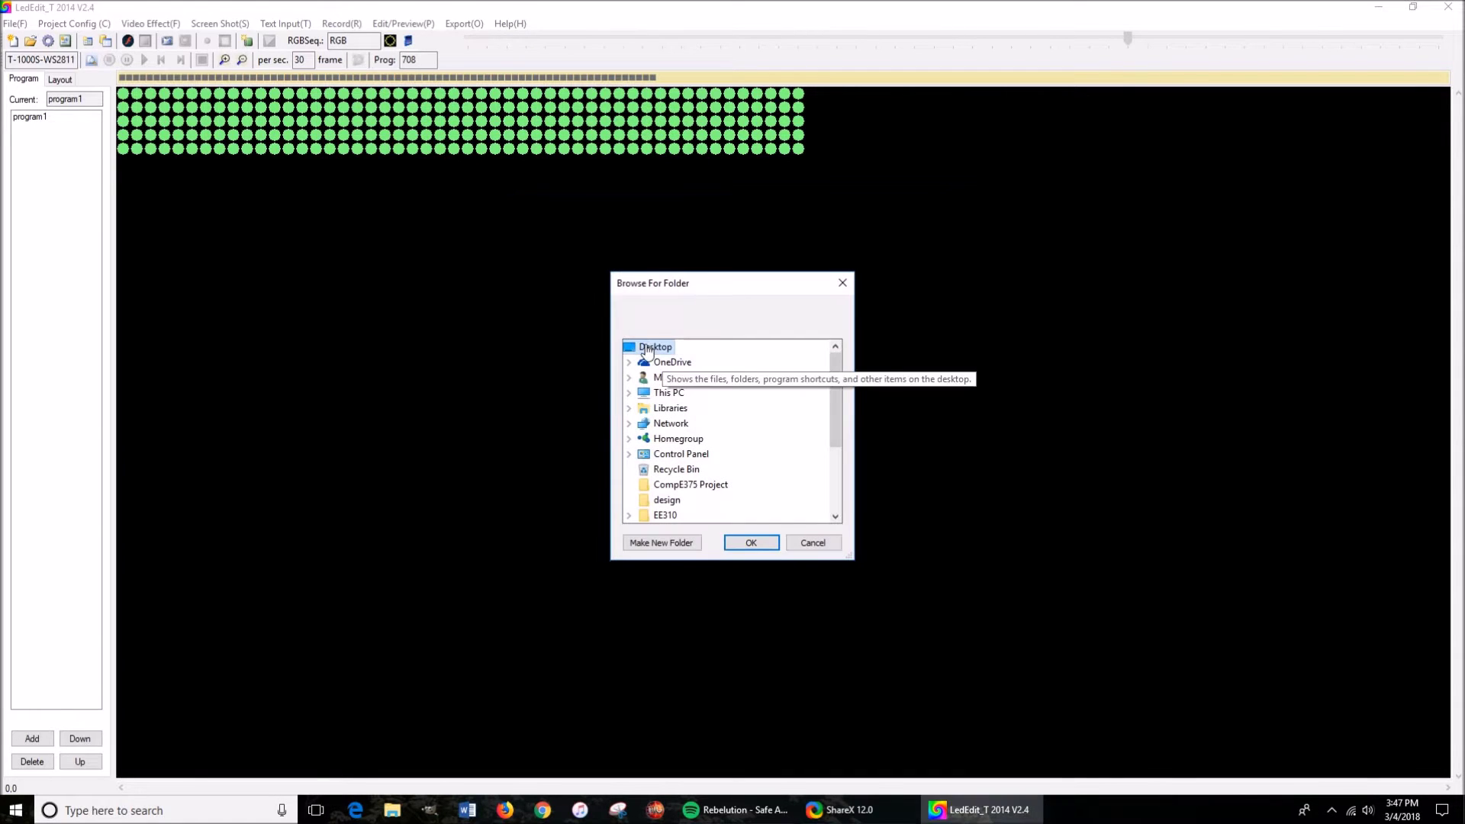
click(767, 543)
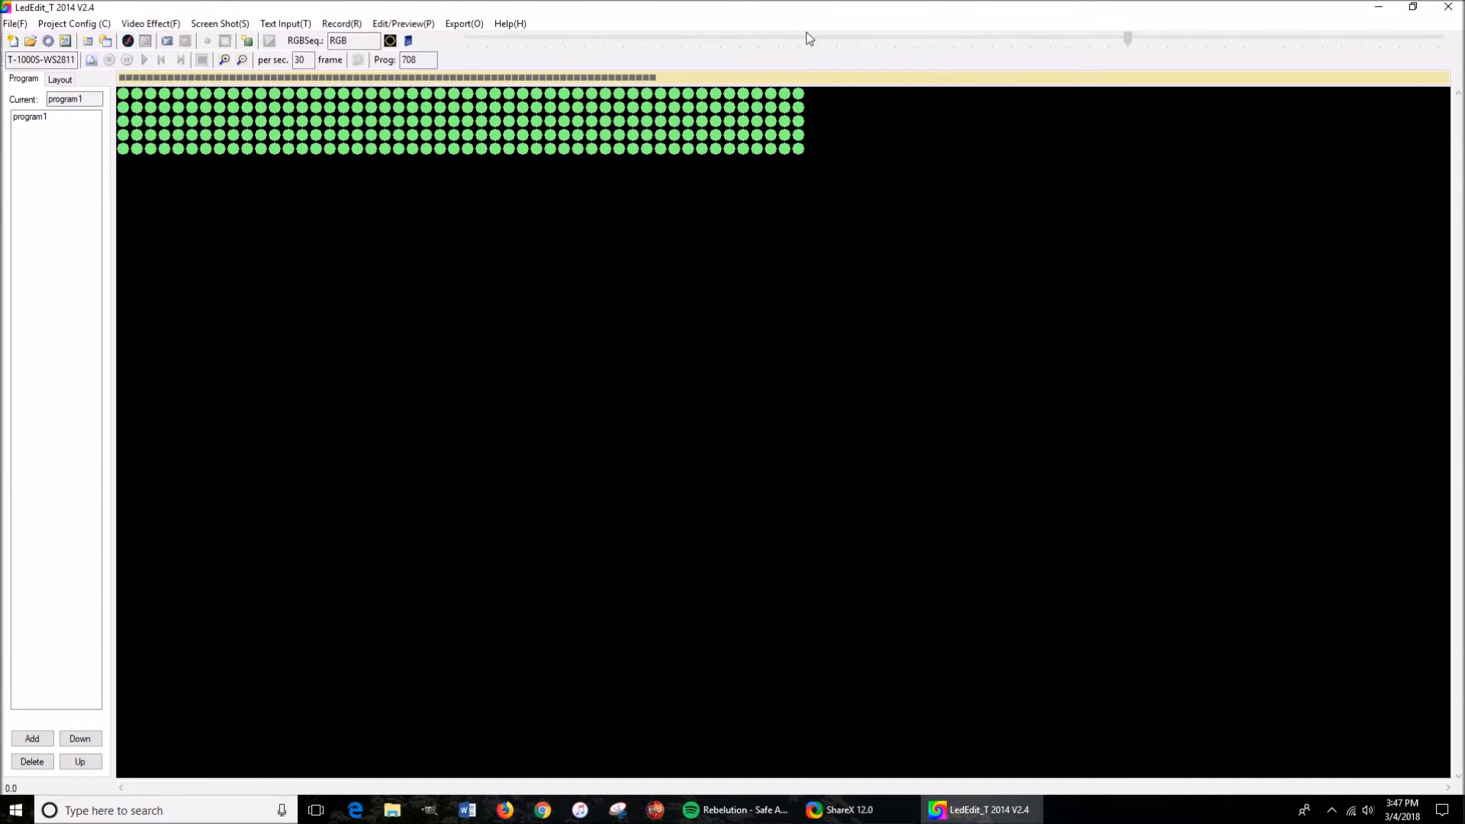
click(267, 21)
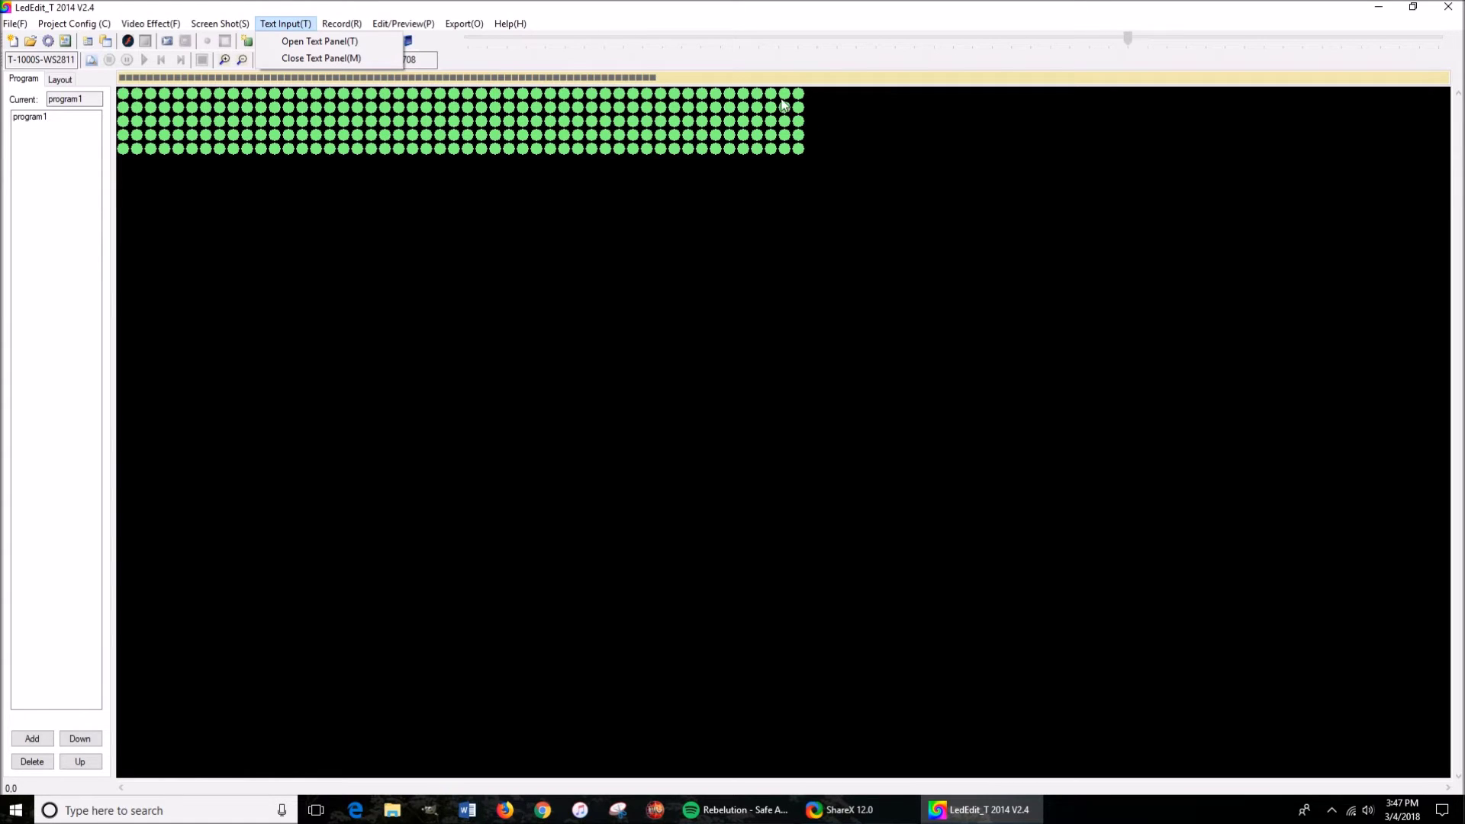
- Set the Hello! scrolling text to the Sitka Small font and raise it toward the top rows
click(323, 43)
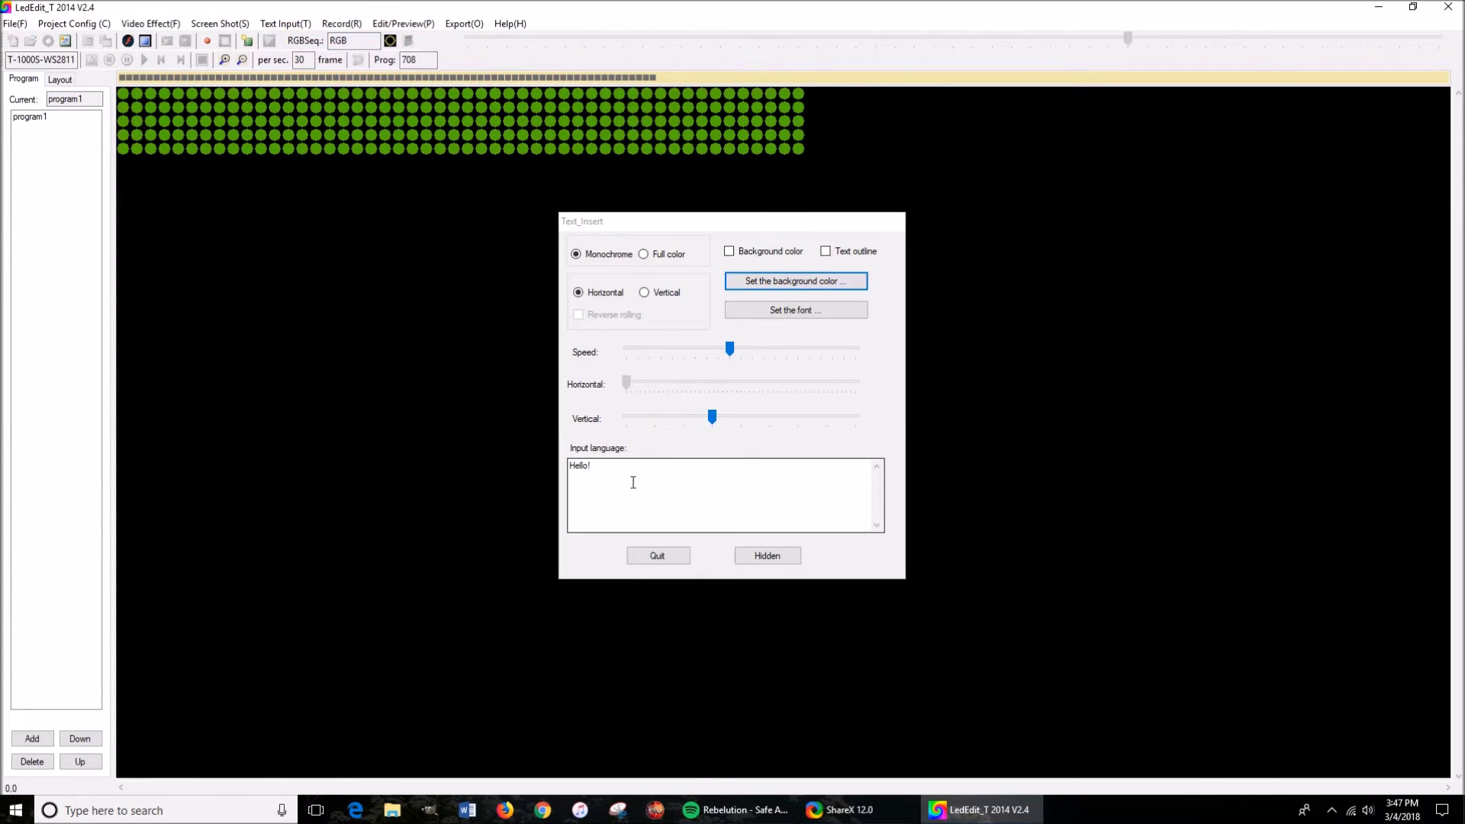
drag(631, 484, 402, 484)
click(811, 311)
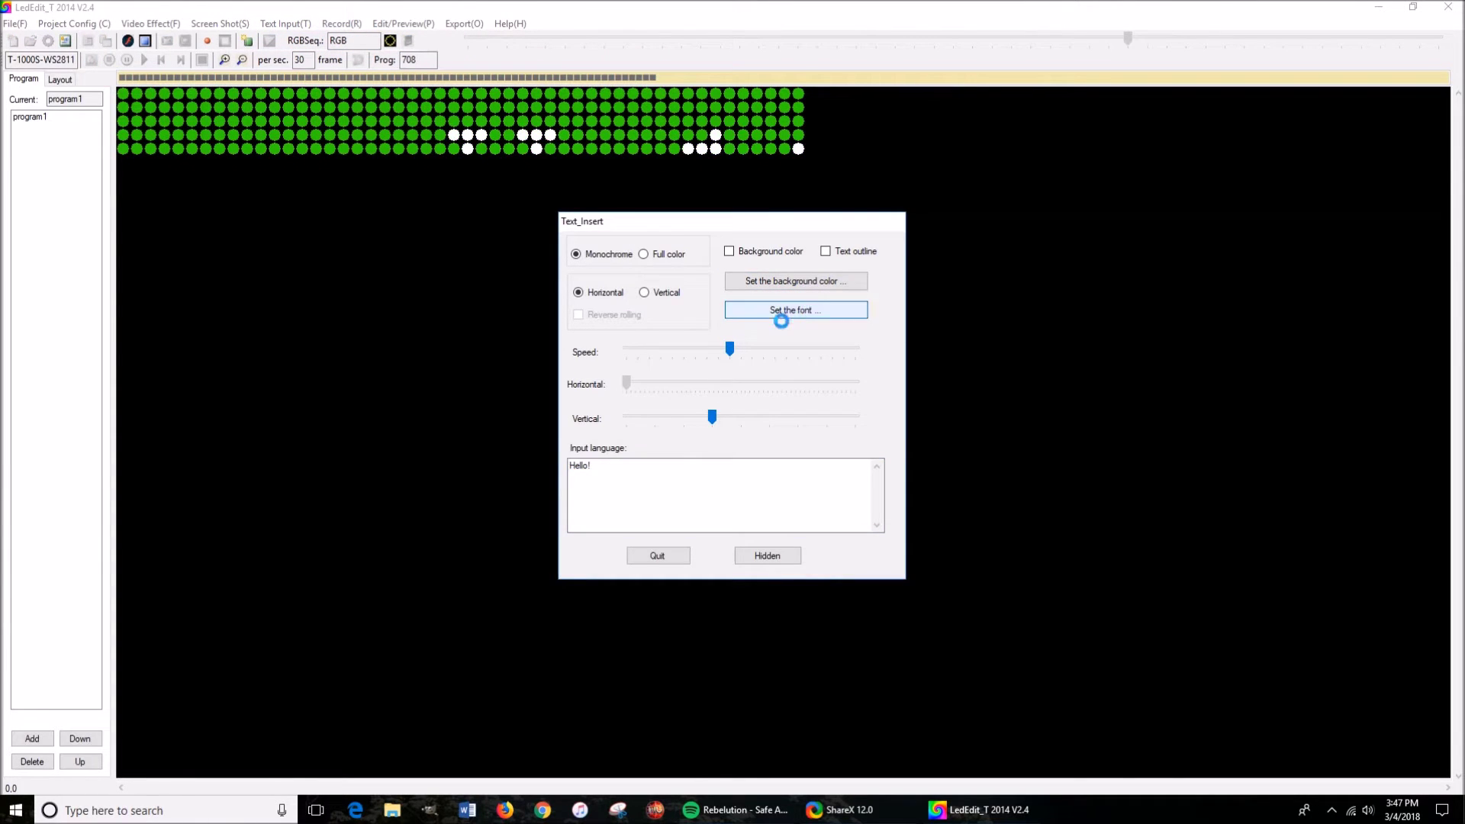
click(597, 269)
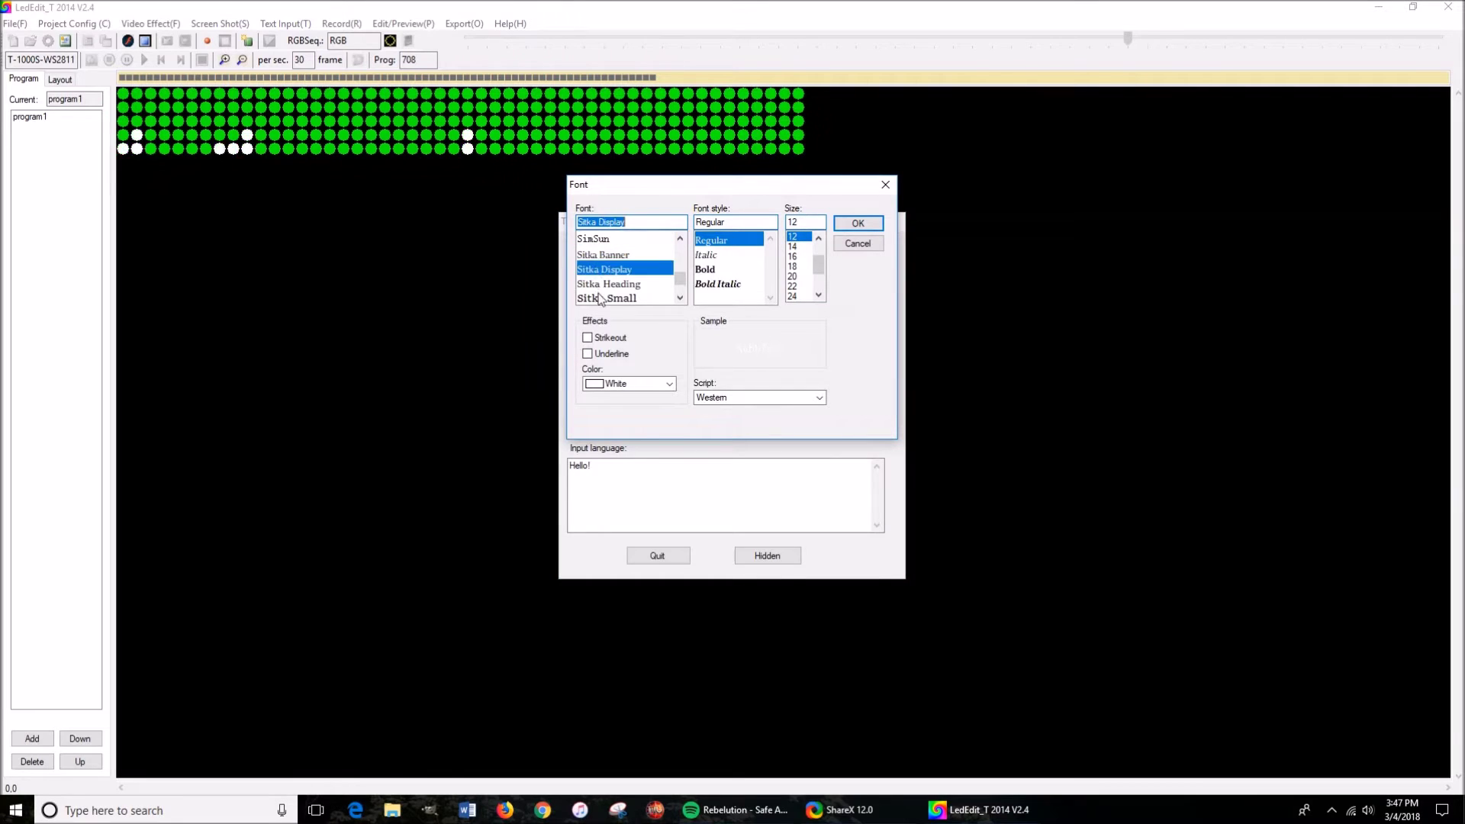
click(606, 298)
click(858, 224)
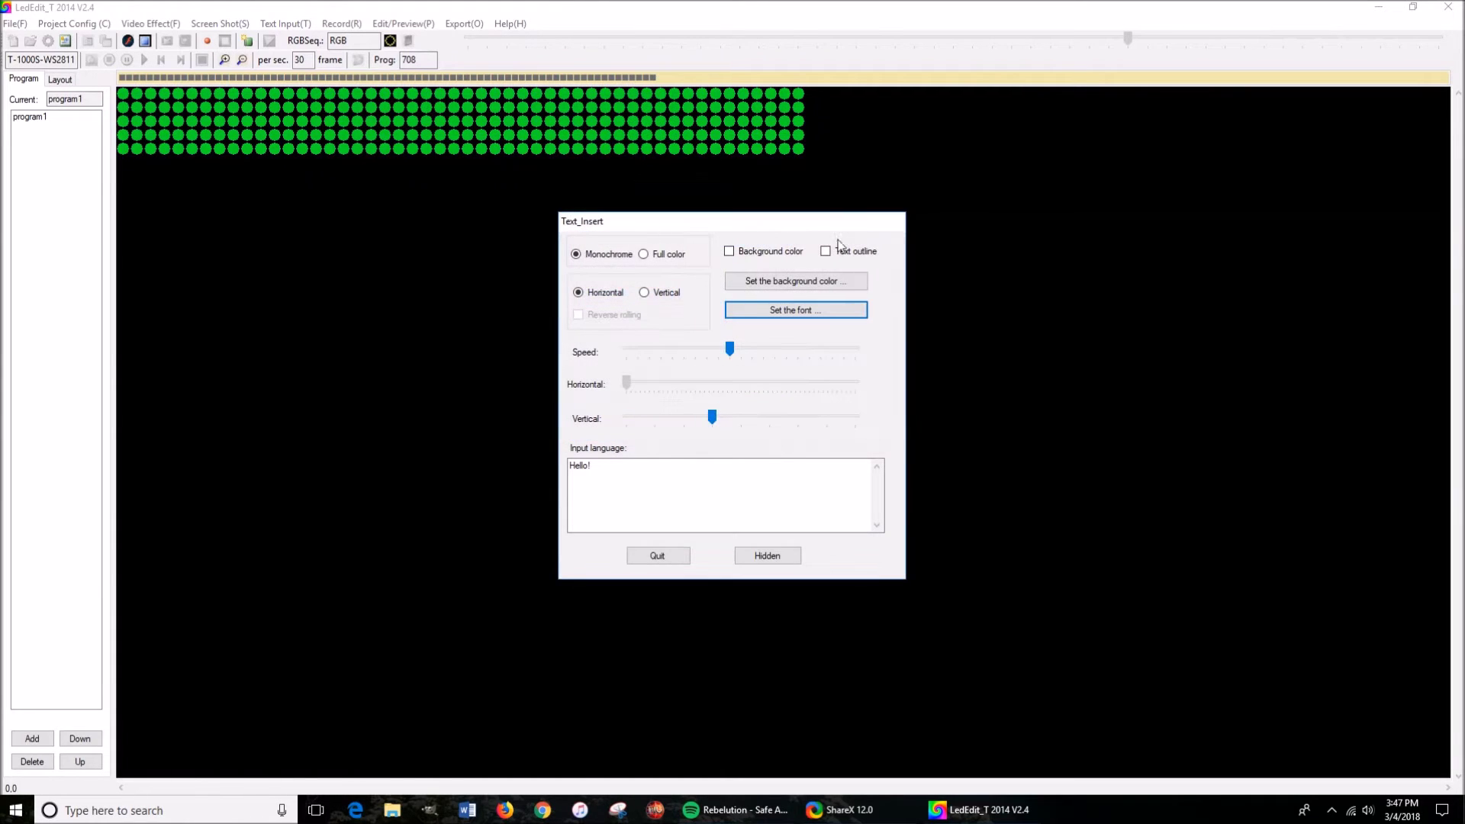
mouse_move(712, 416)
mouse_down()
mouse_move(631, 427)
mouse_move(763, 419)
mouse_move(715, 424)
mouse_up()
- Set the text size to 8, shift it further up, slow the speed, and enable a black background
click(821, 316)
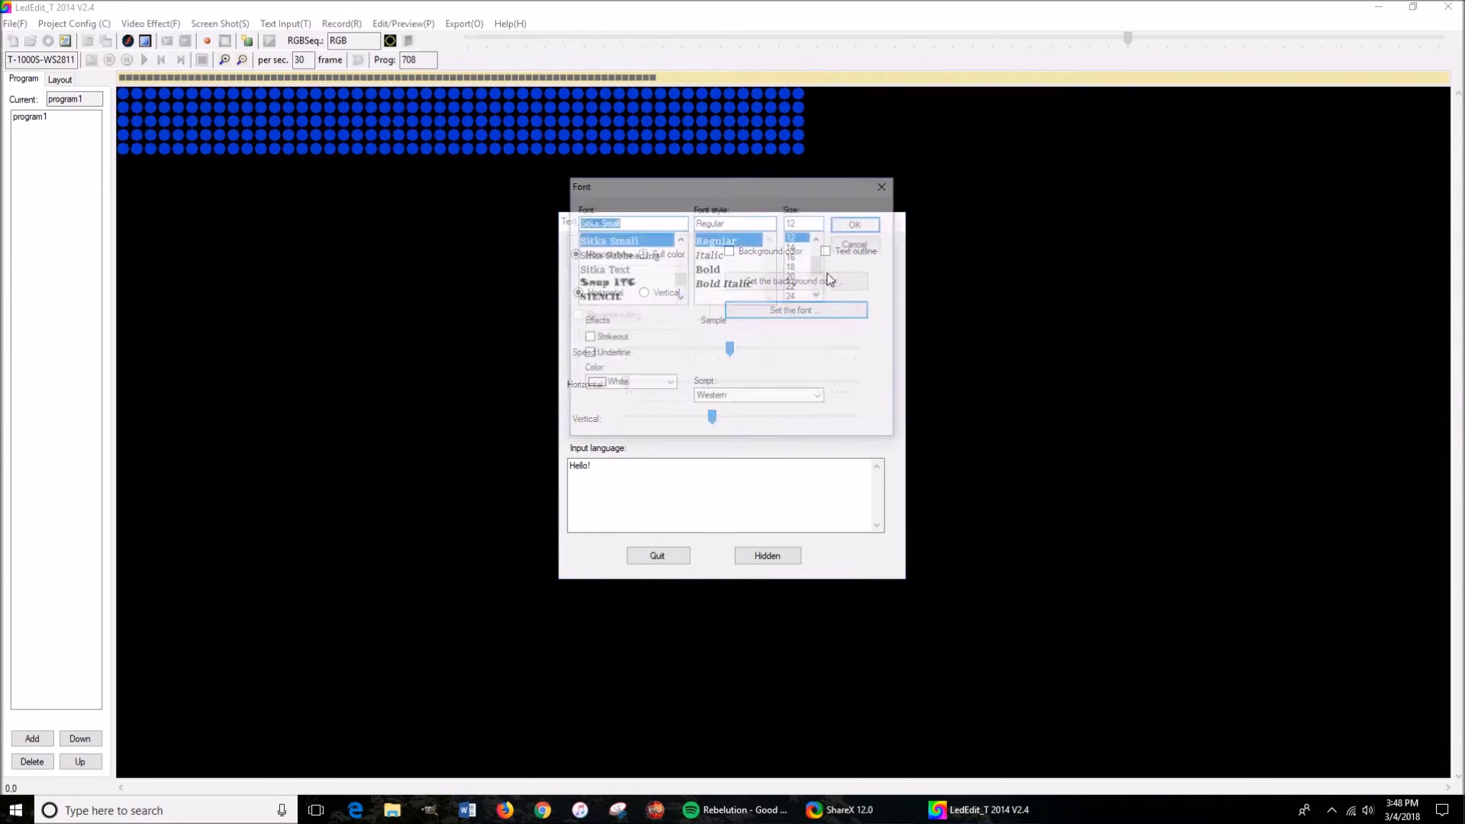
double_click(794, 223)
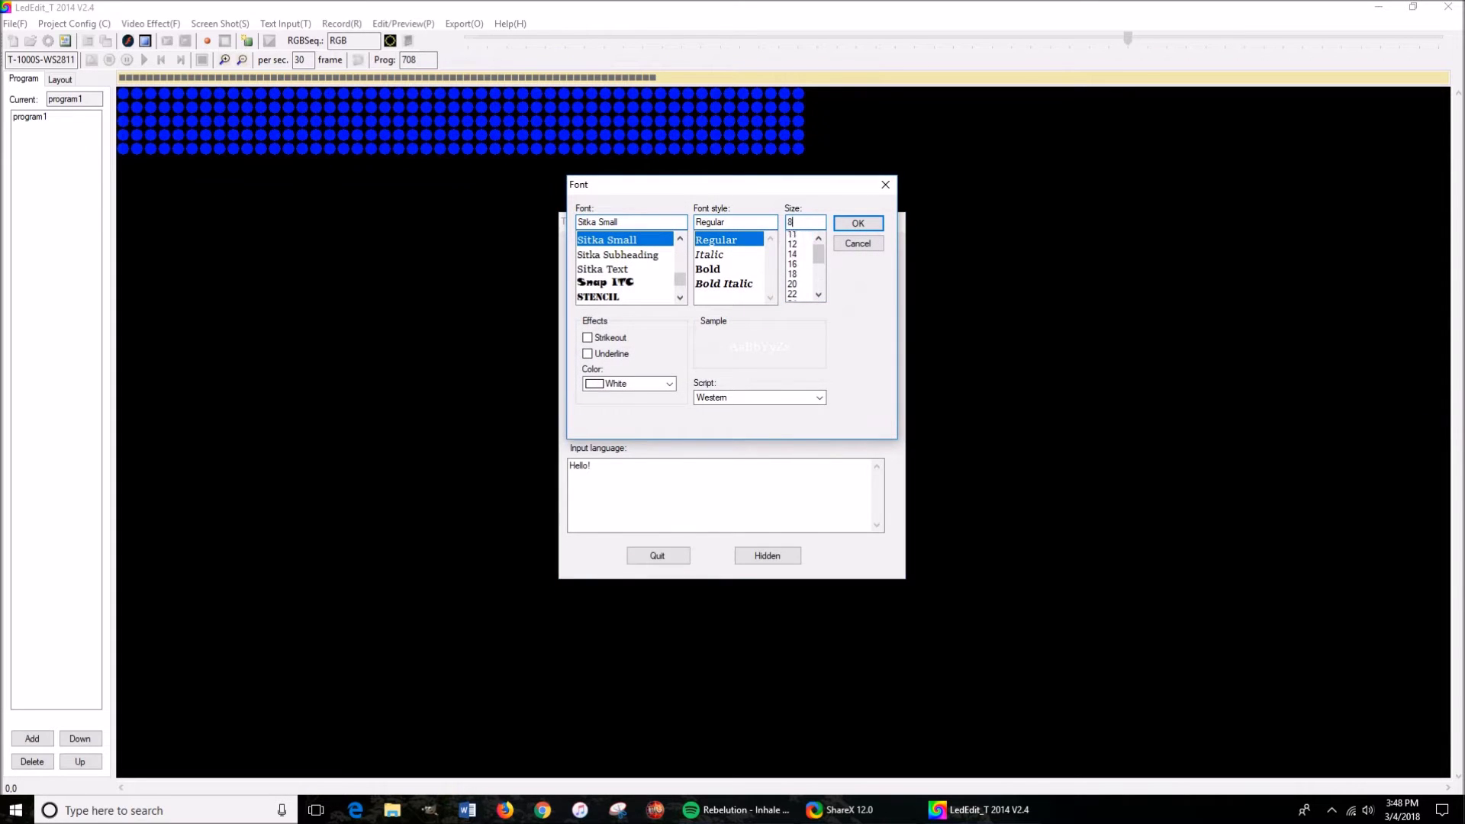
key(Return)
drag(714, 418, 619, 426)
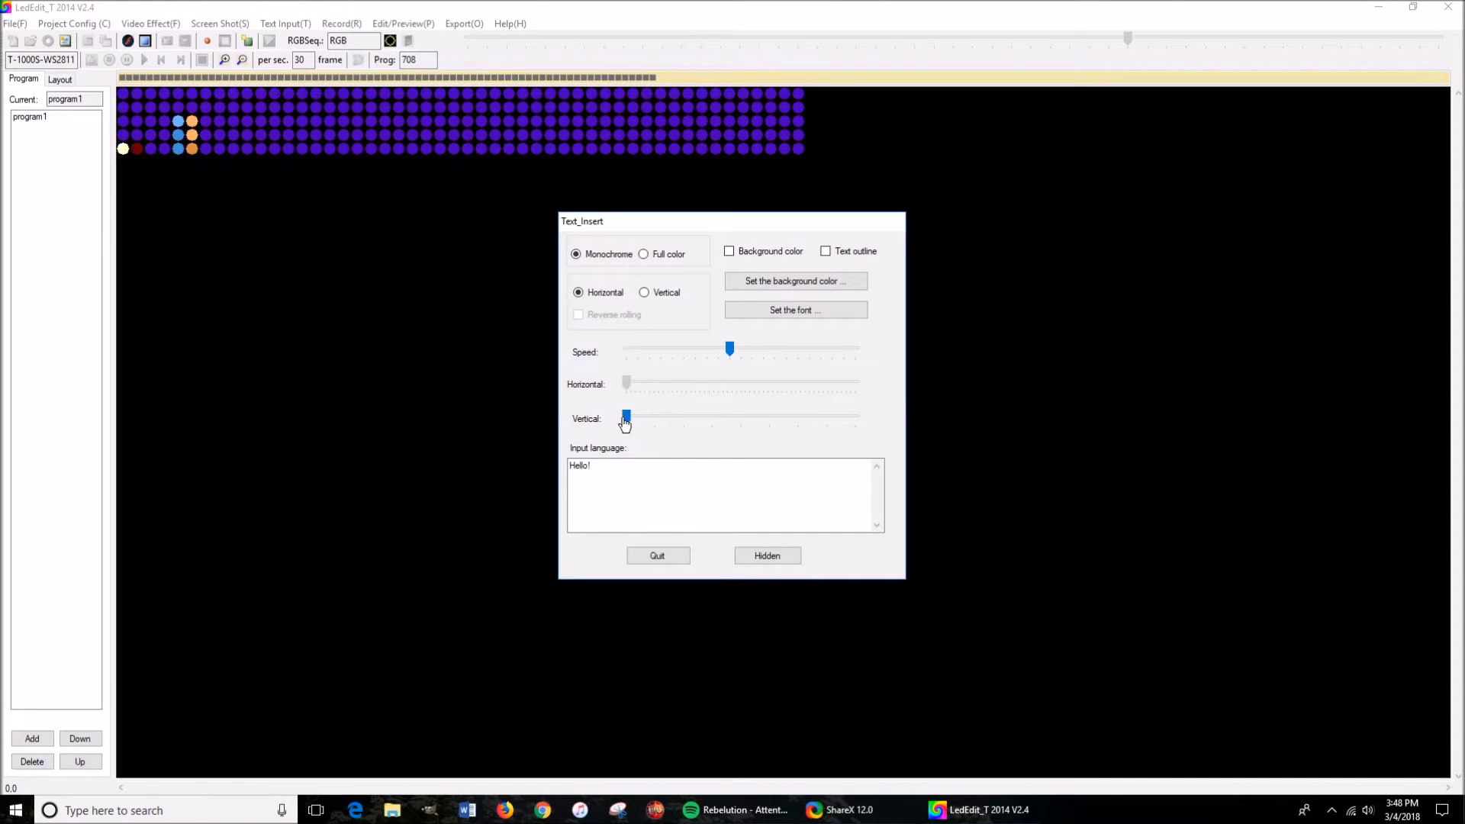
click(683, 349)
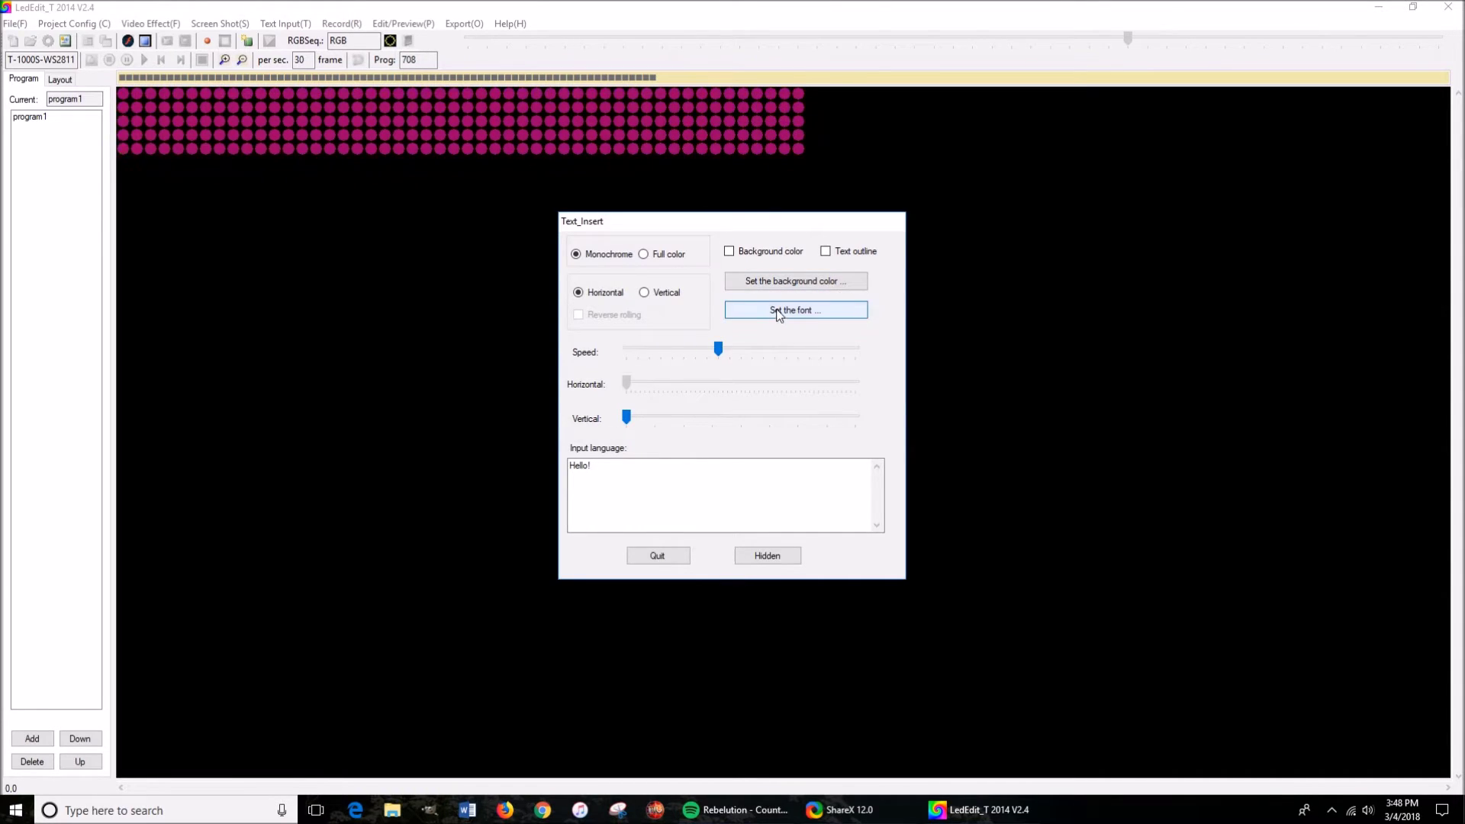
click(730, 252)
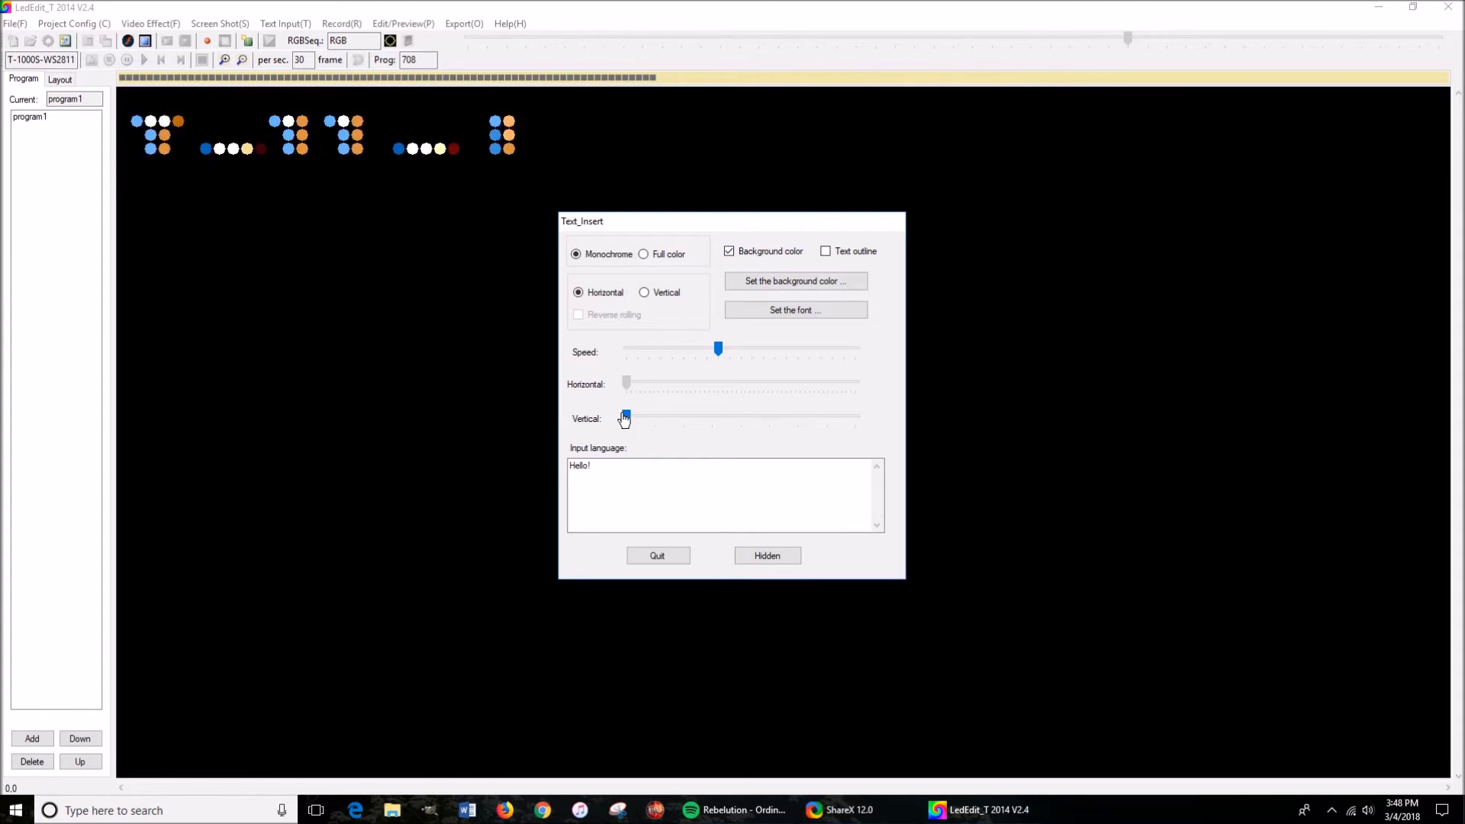
- Change the Hello! text font to Sitka Text
click(796, 310)
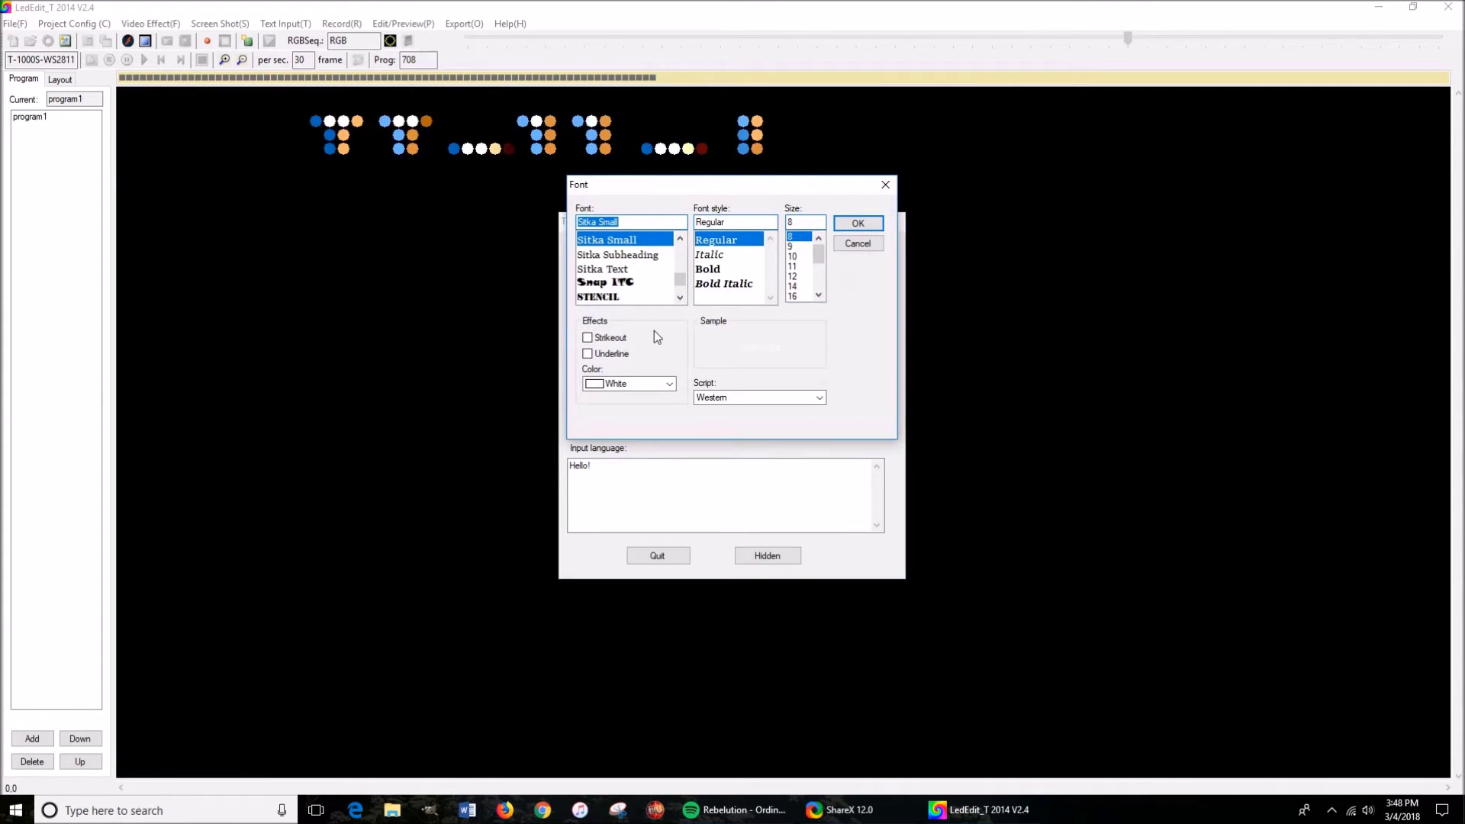
click(627, 271)
click(858, 226)
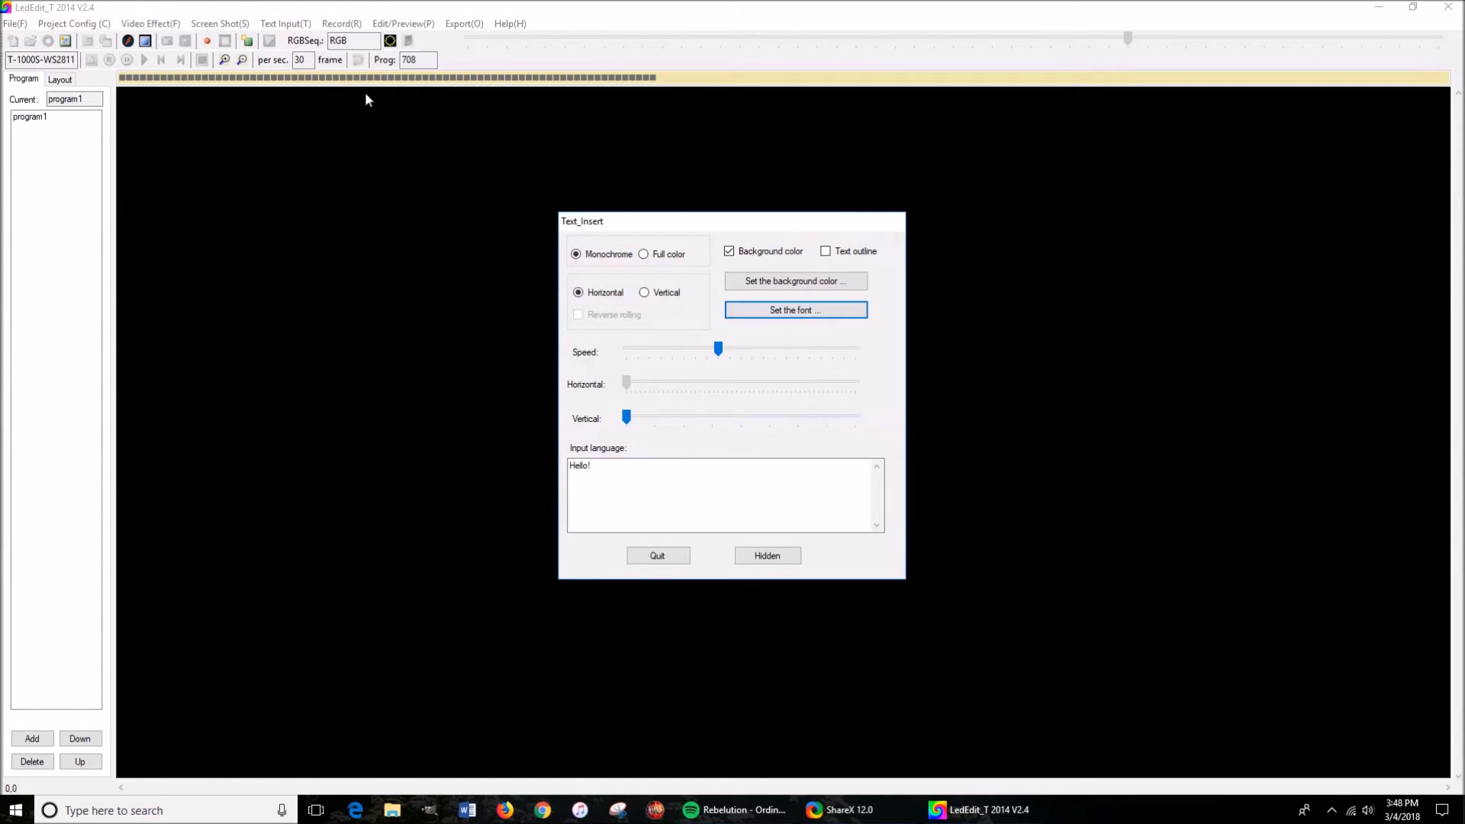
- Record the scrolling Hello! text into program1, reaching 886 frames, and close the text panel
click(206, 42)
click(204, 40)
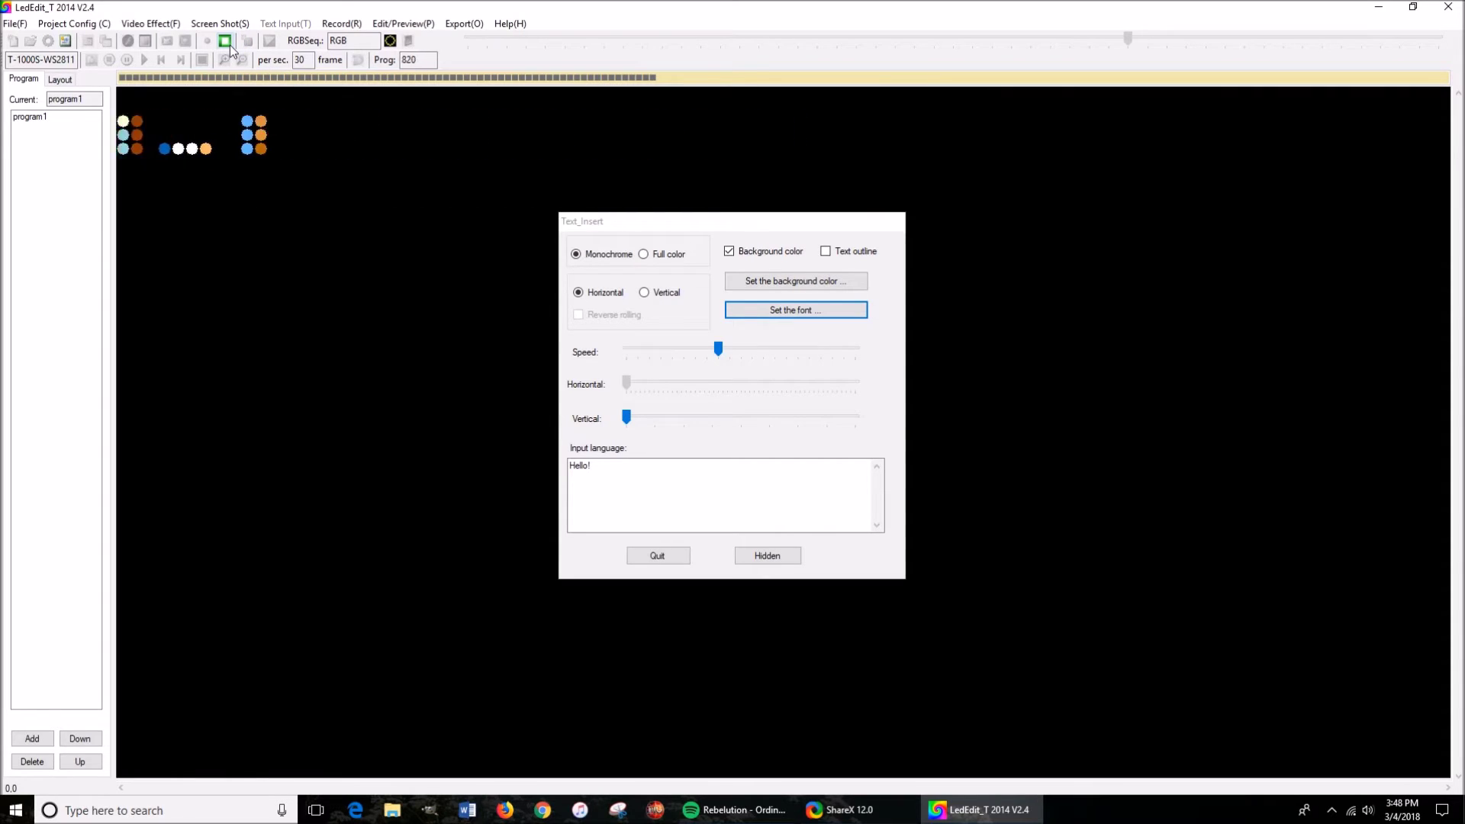
click(226, 41)
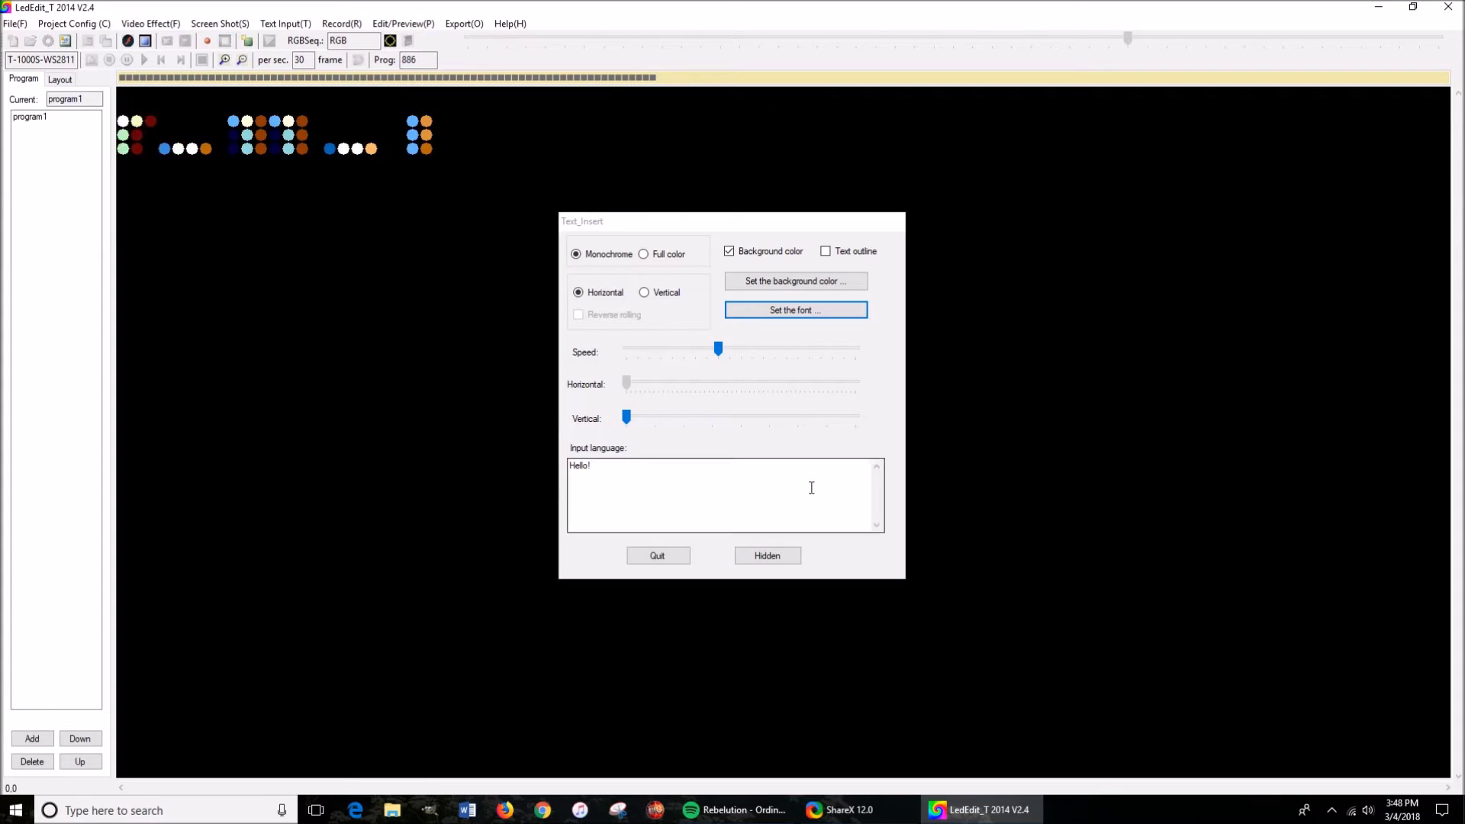
click(671, 552)
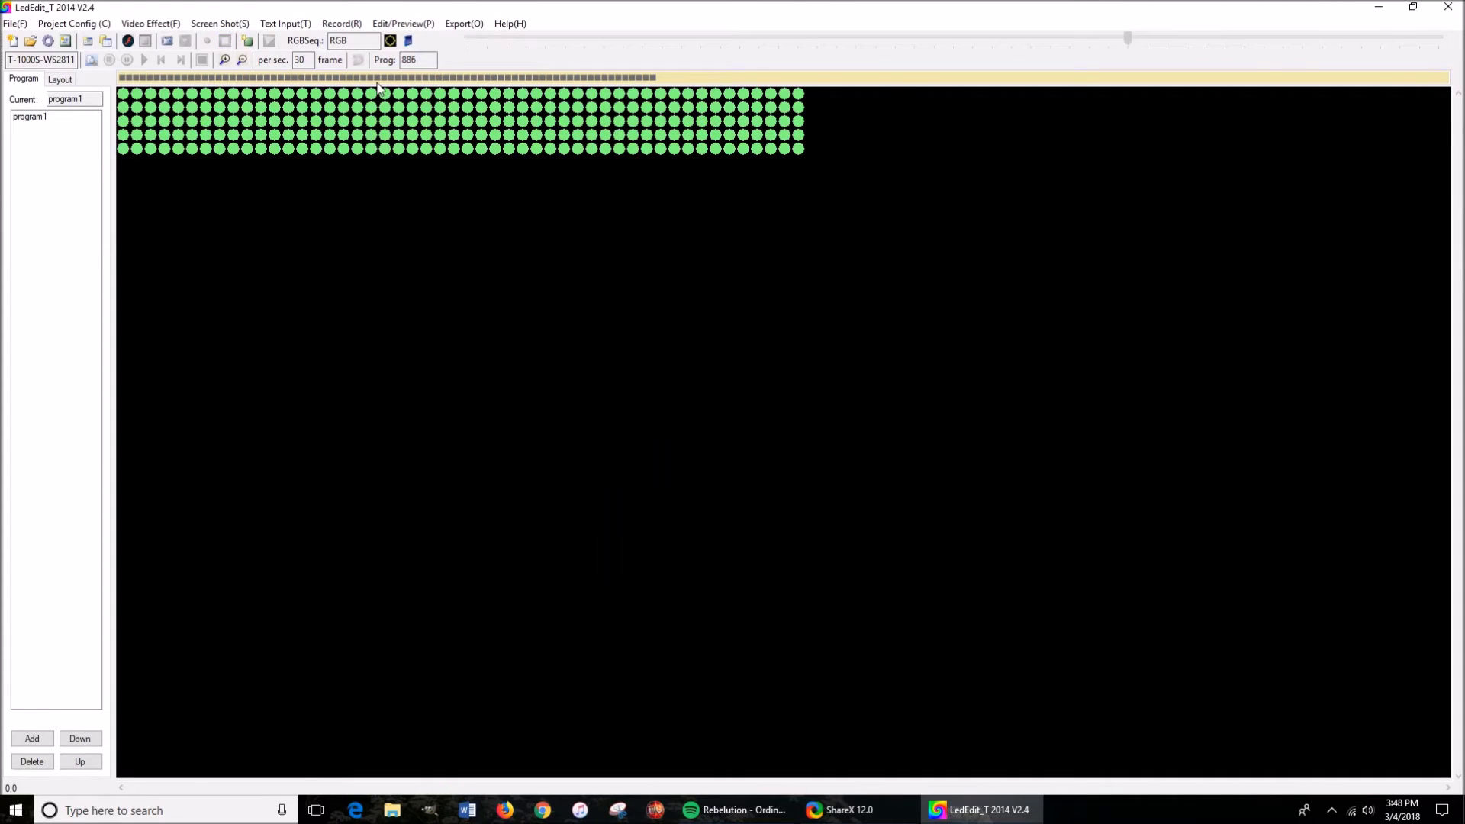
- Export the 886-frame effect to the Desktop and minimise the editor
click(409, 42)
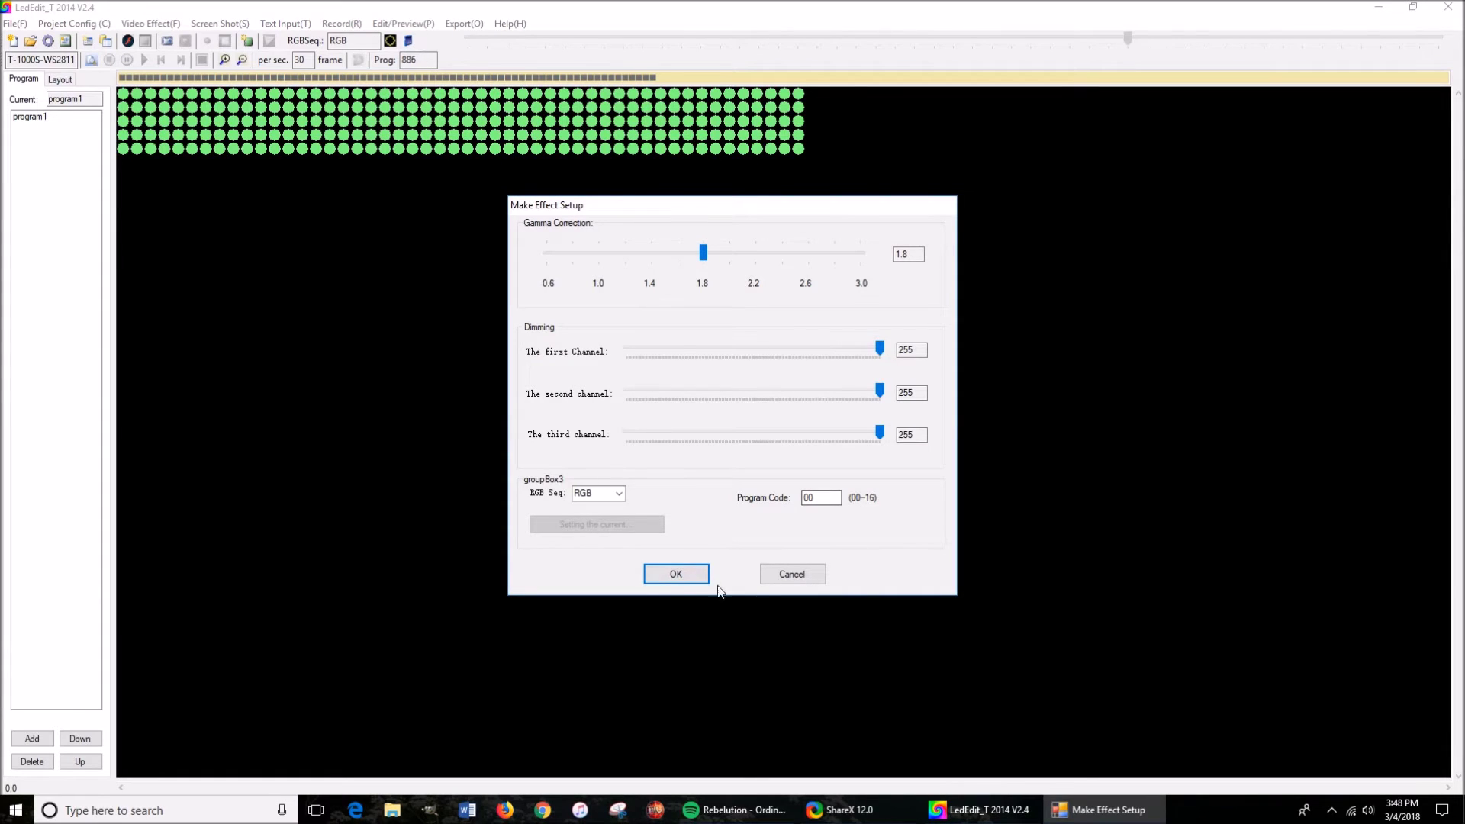
click(674, 574)
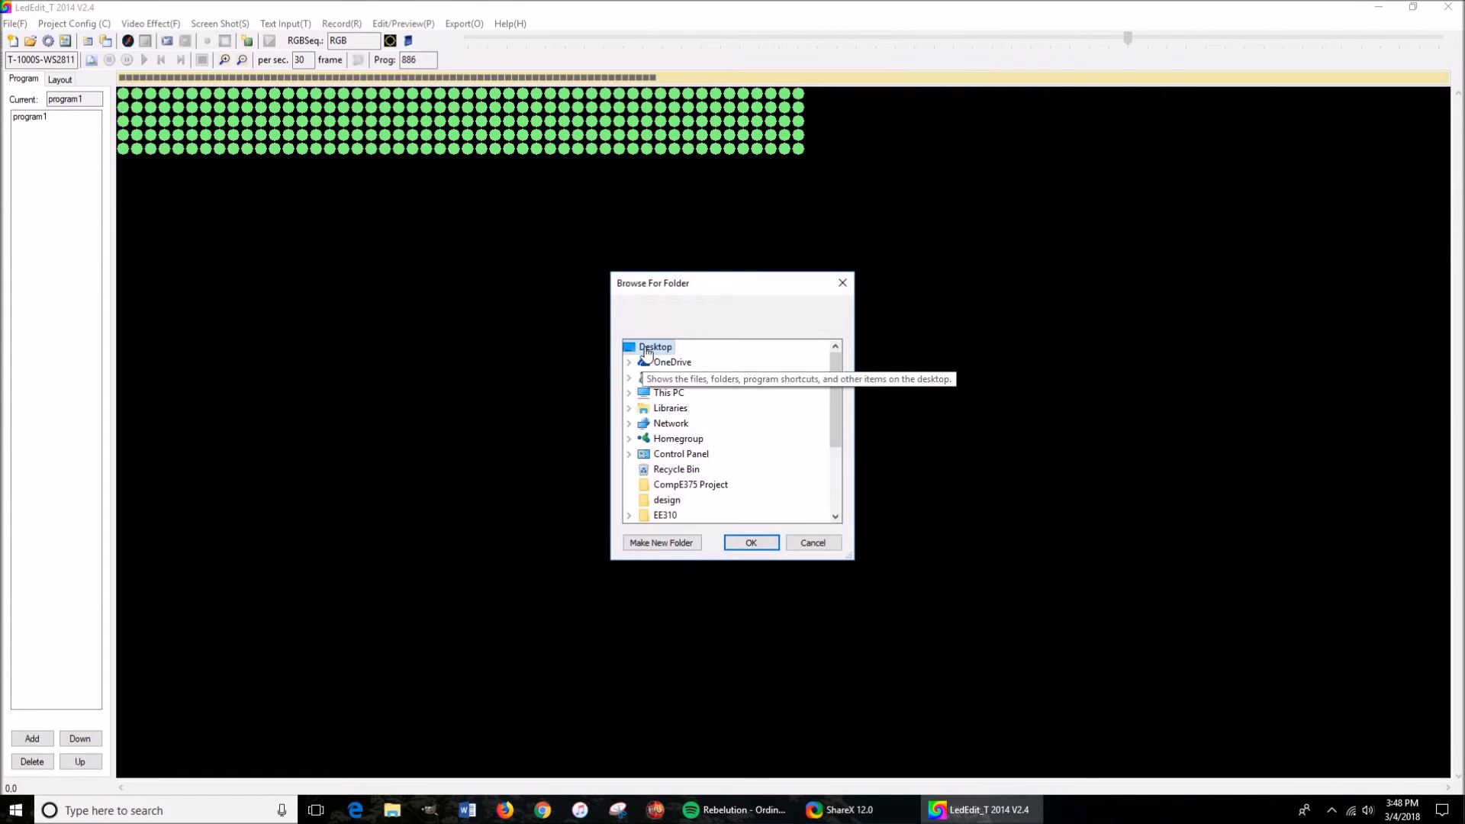
click(770, 542)
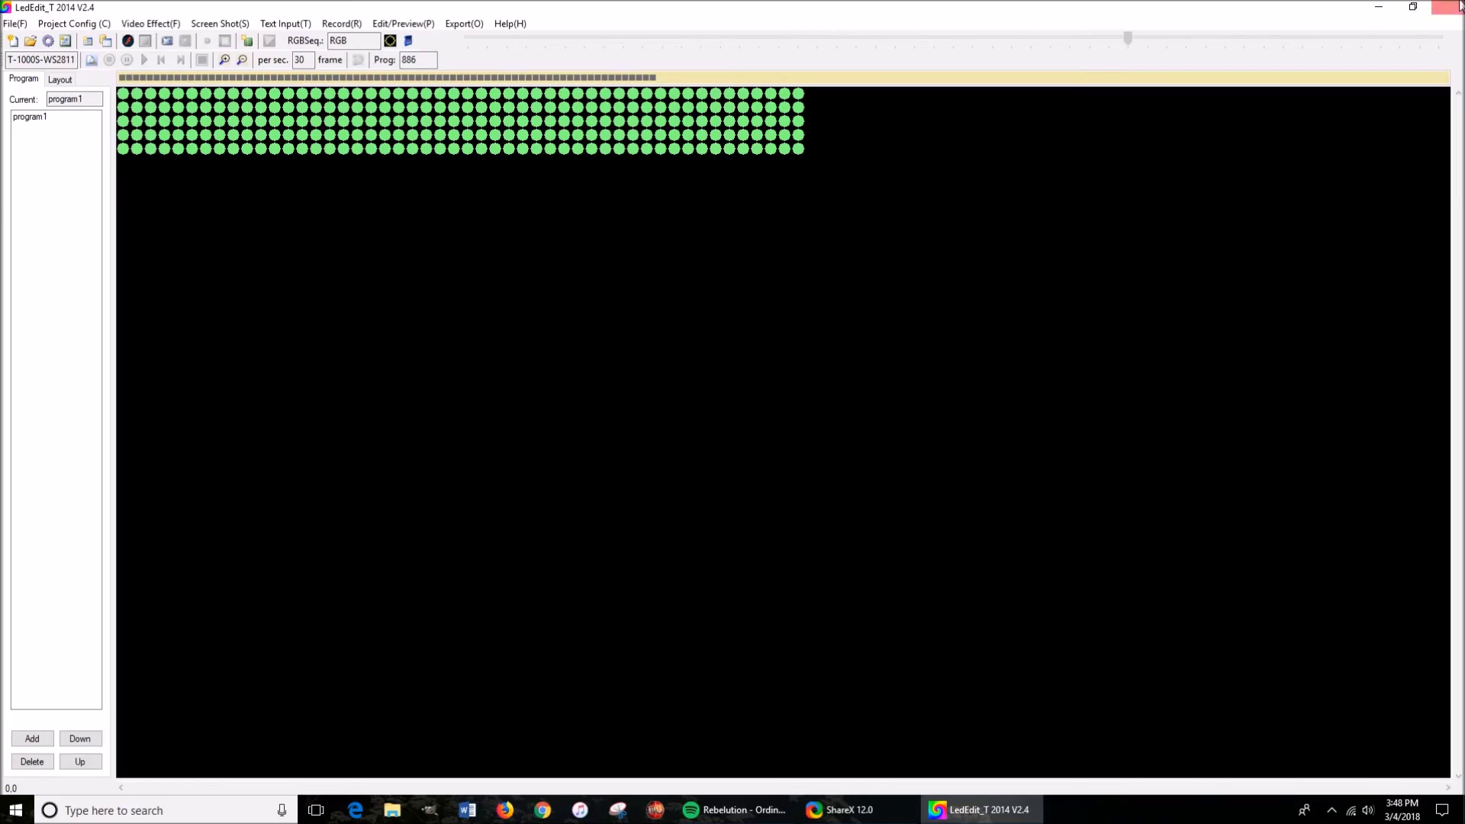
click(1379, 7)
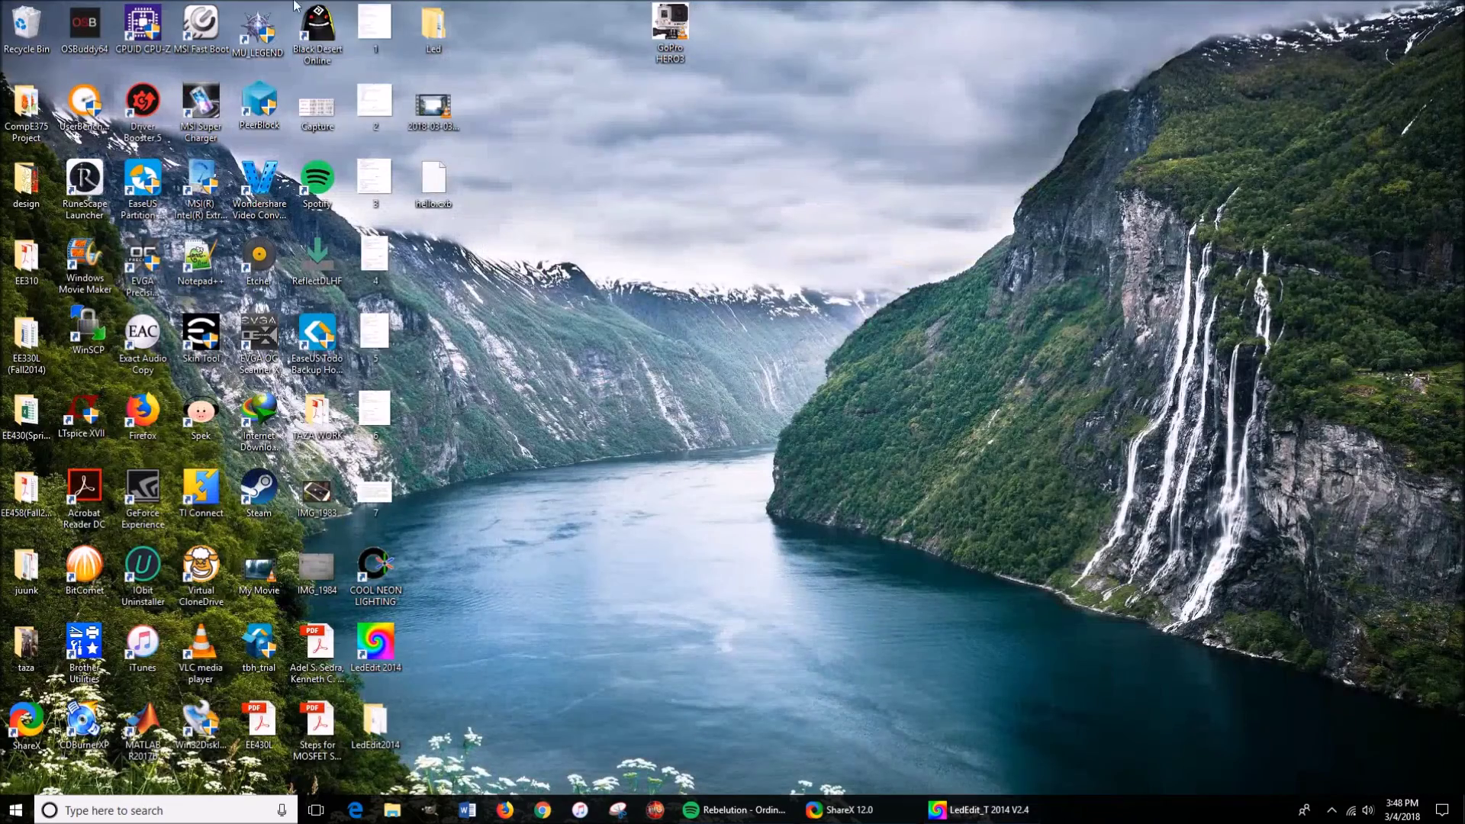
- Open the Led > Controller-1 folder and select the exported 00_program1.led file
double_click(439, 31)
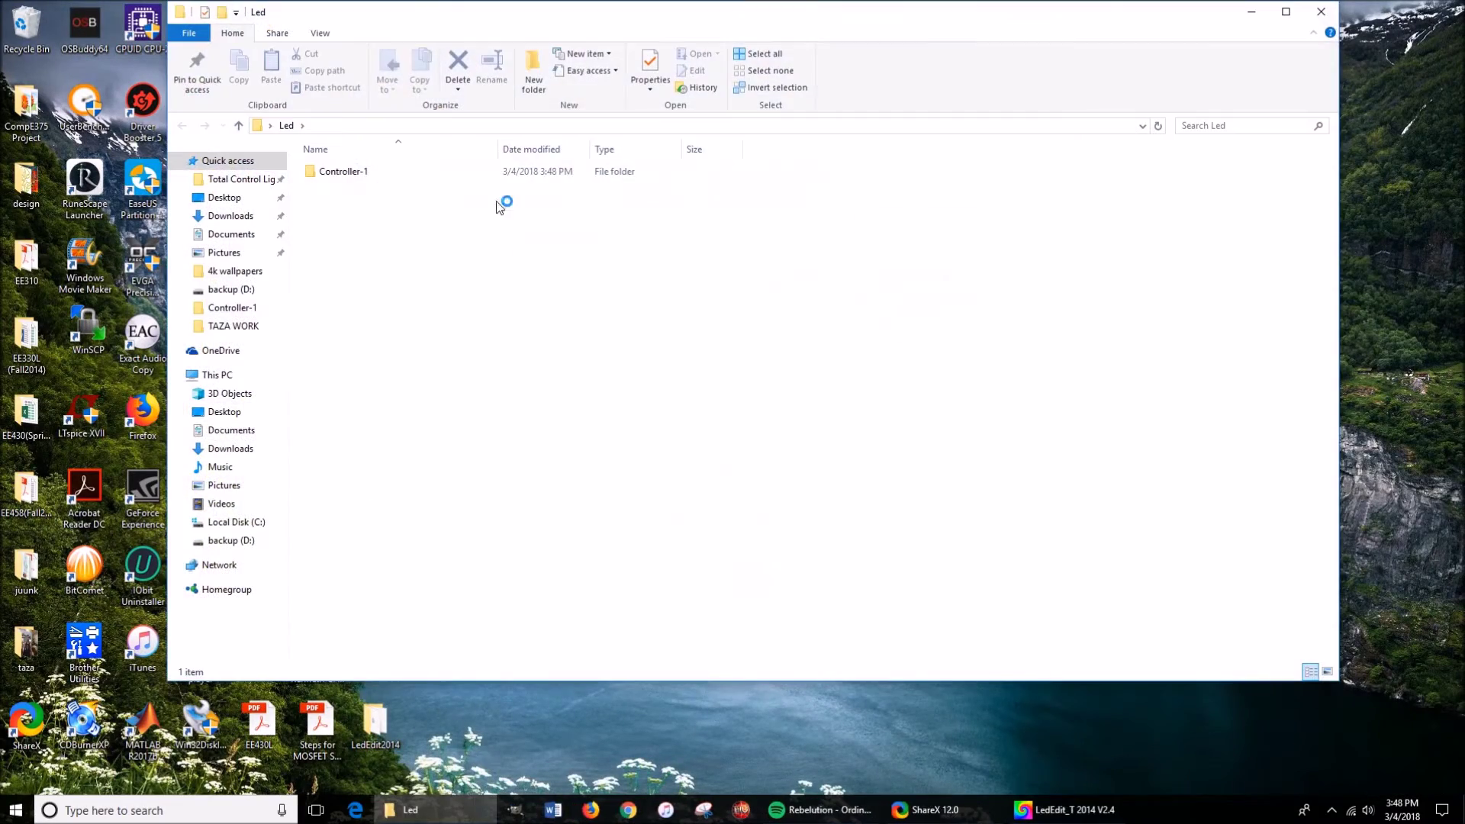
double_click(419, 176)
click(372, 175)
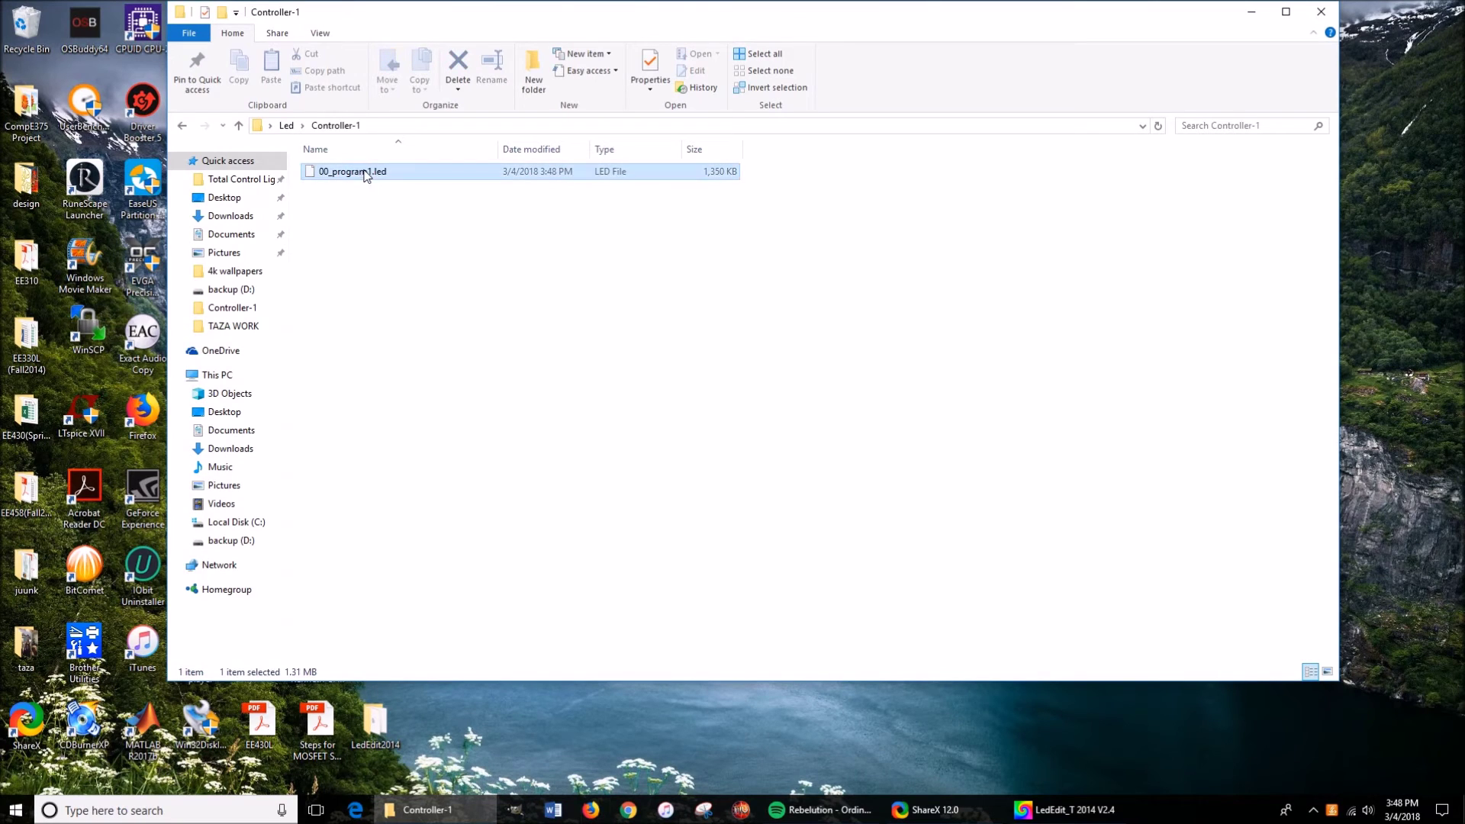
- Rename 00_program1.led to 00_1.led
click(372, 175)
click(369, 172)
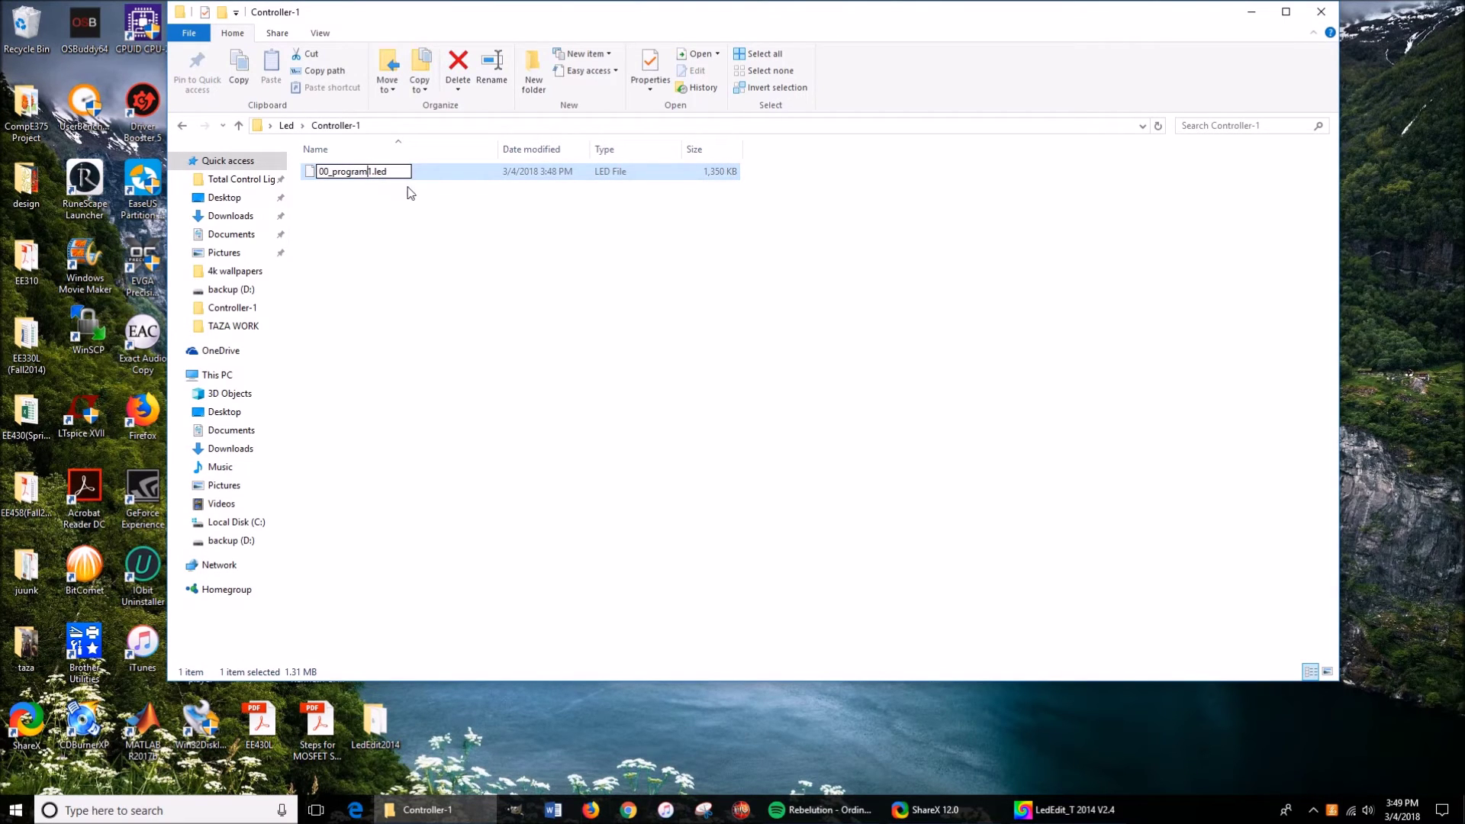
key(BackSpace)
key(BackSpace)
key(BackSpace)
key(BackSpace)
key(BackSpace)
key(BackSpace)
click(330, 171)
key(BackSpace)
text(1)
key(BackSpace)
text(20)
key(Return)
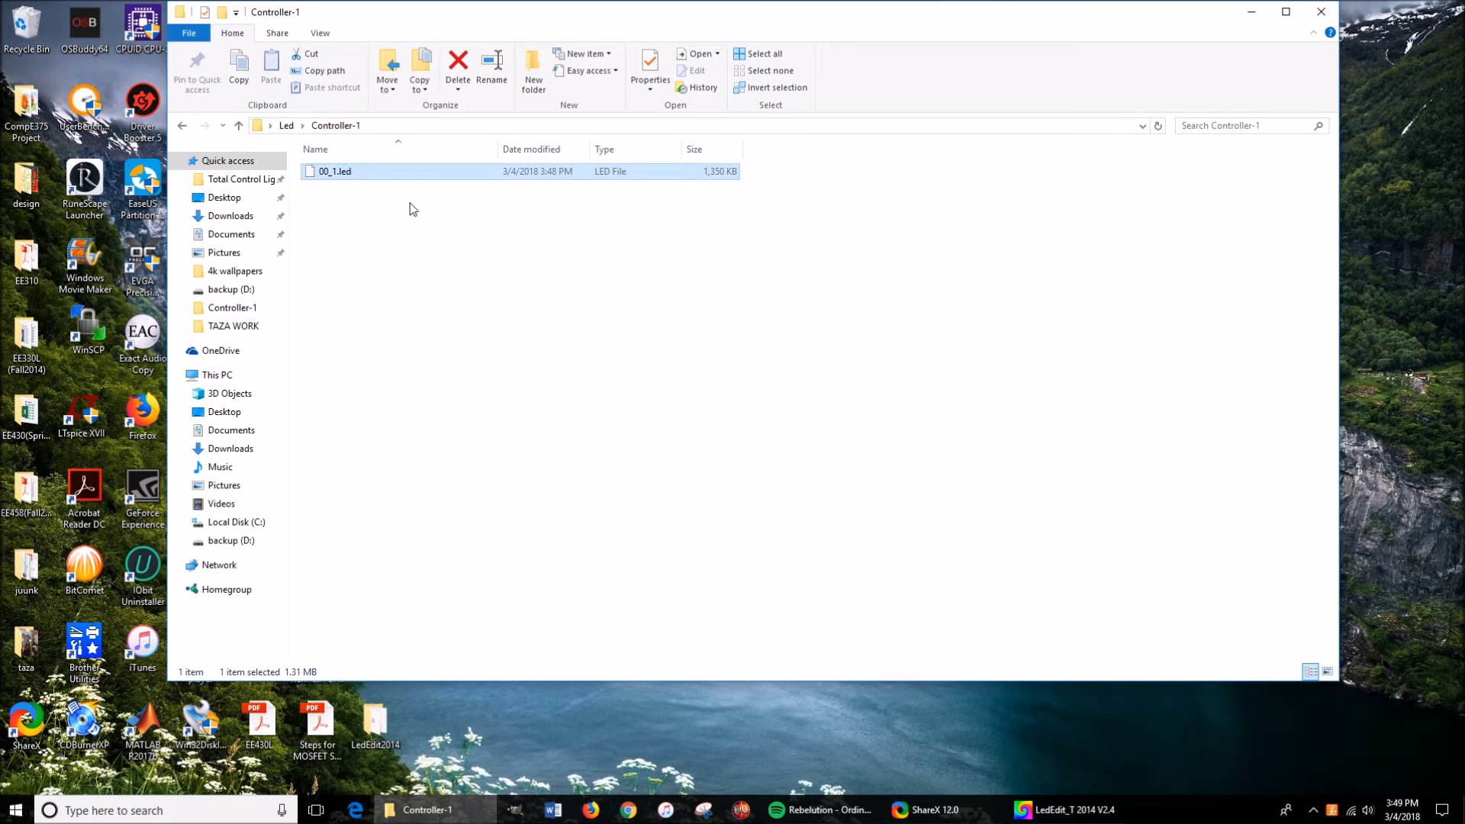
right_click(353, 183)
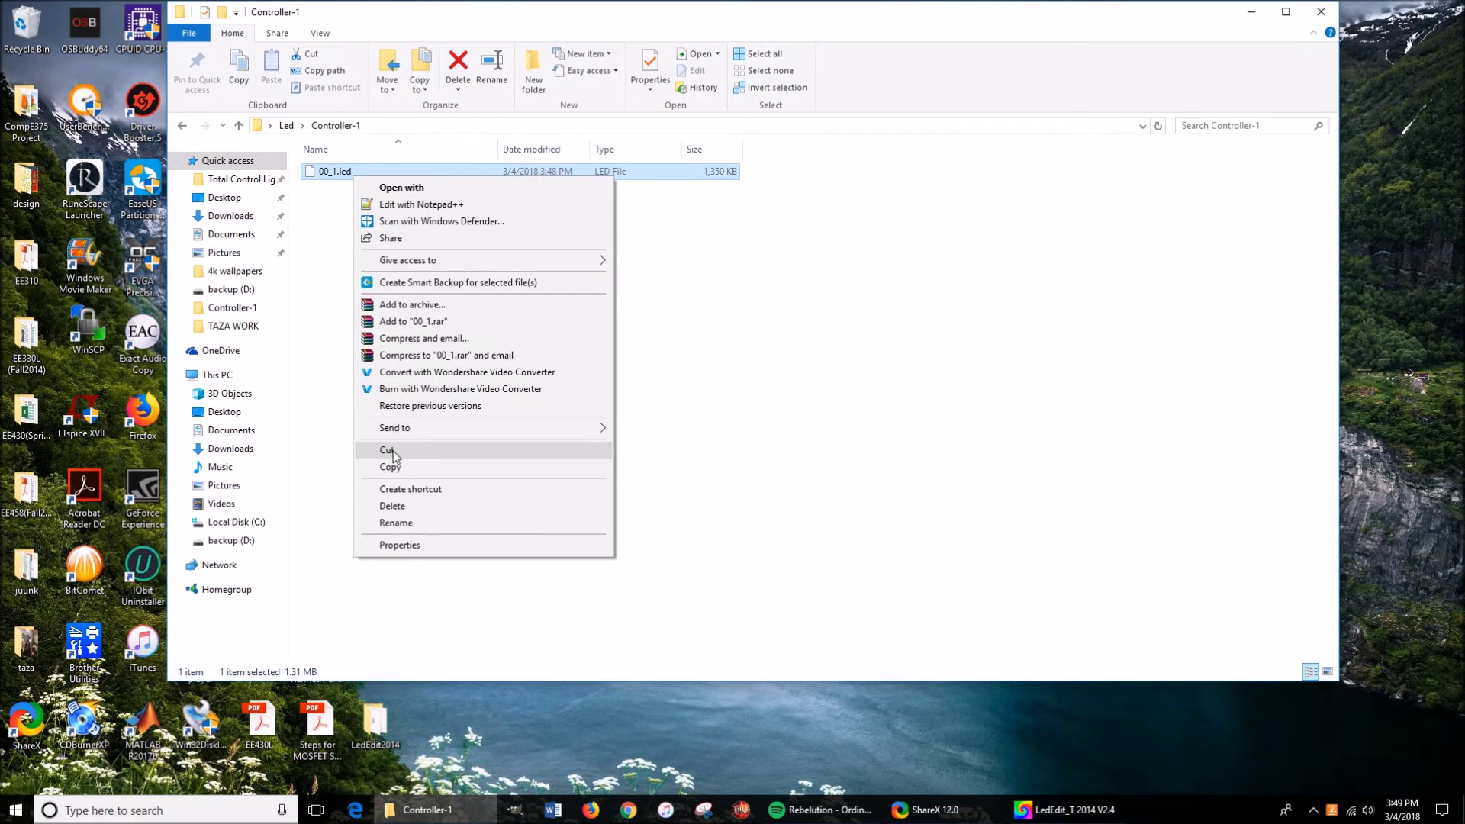
- Move 00_1.led onto USB Drive (E:), replacing the older 1,015 KB copy there
click(381, 451)
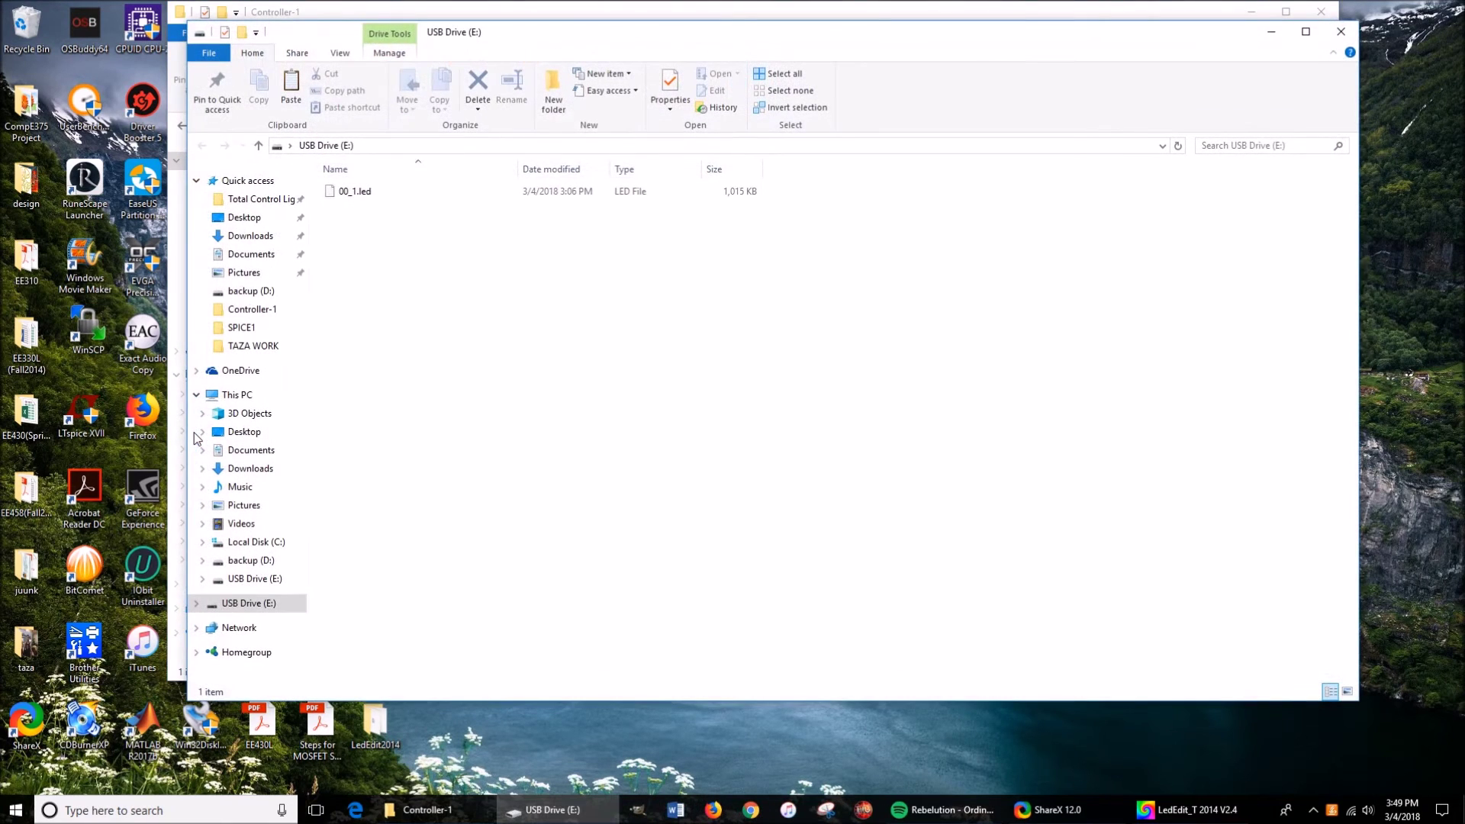
right_click(481, 316)
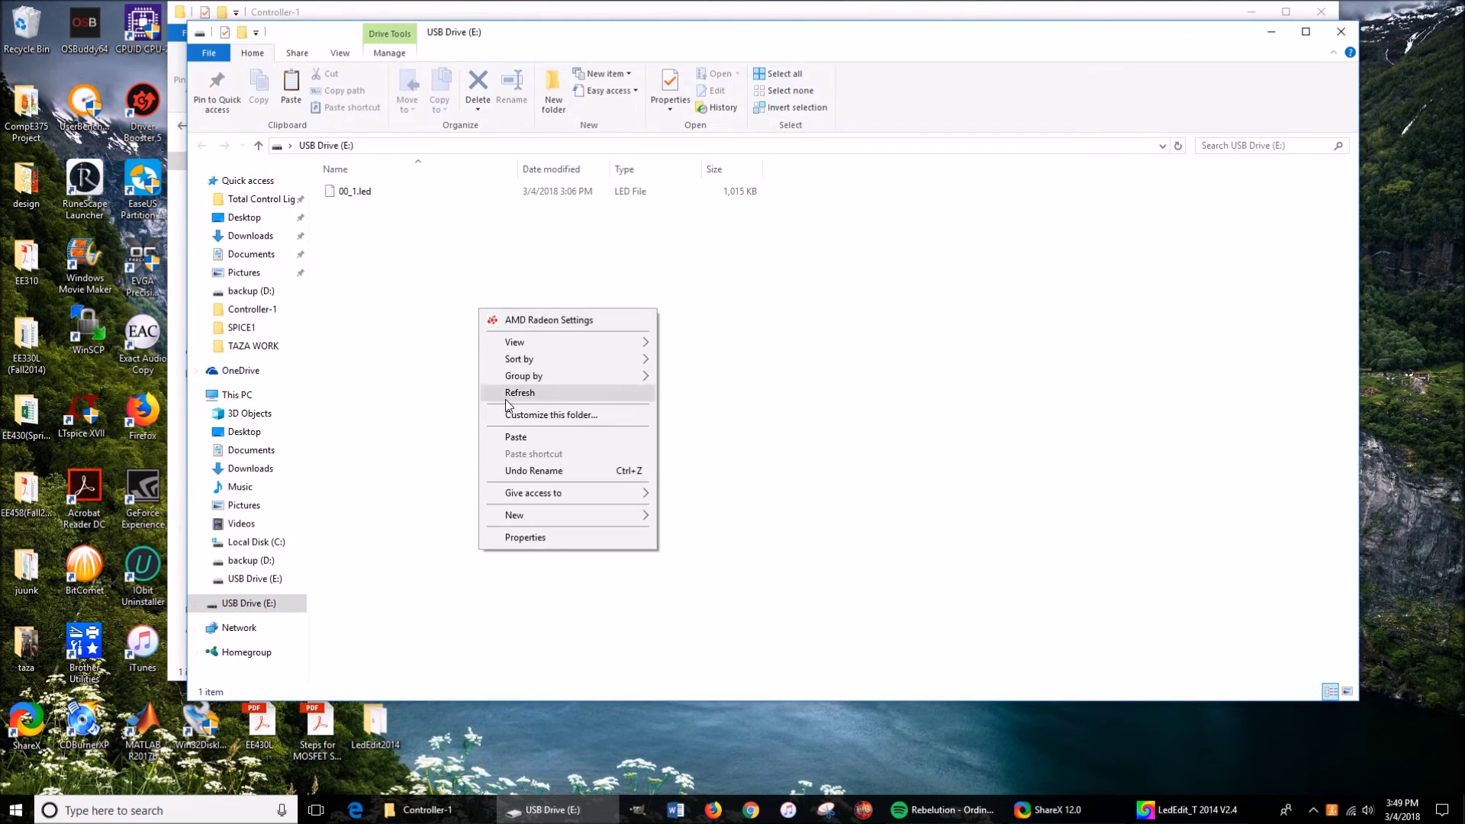
click(504, 439)
click(406, 275)
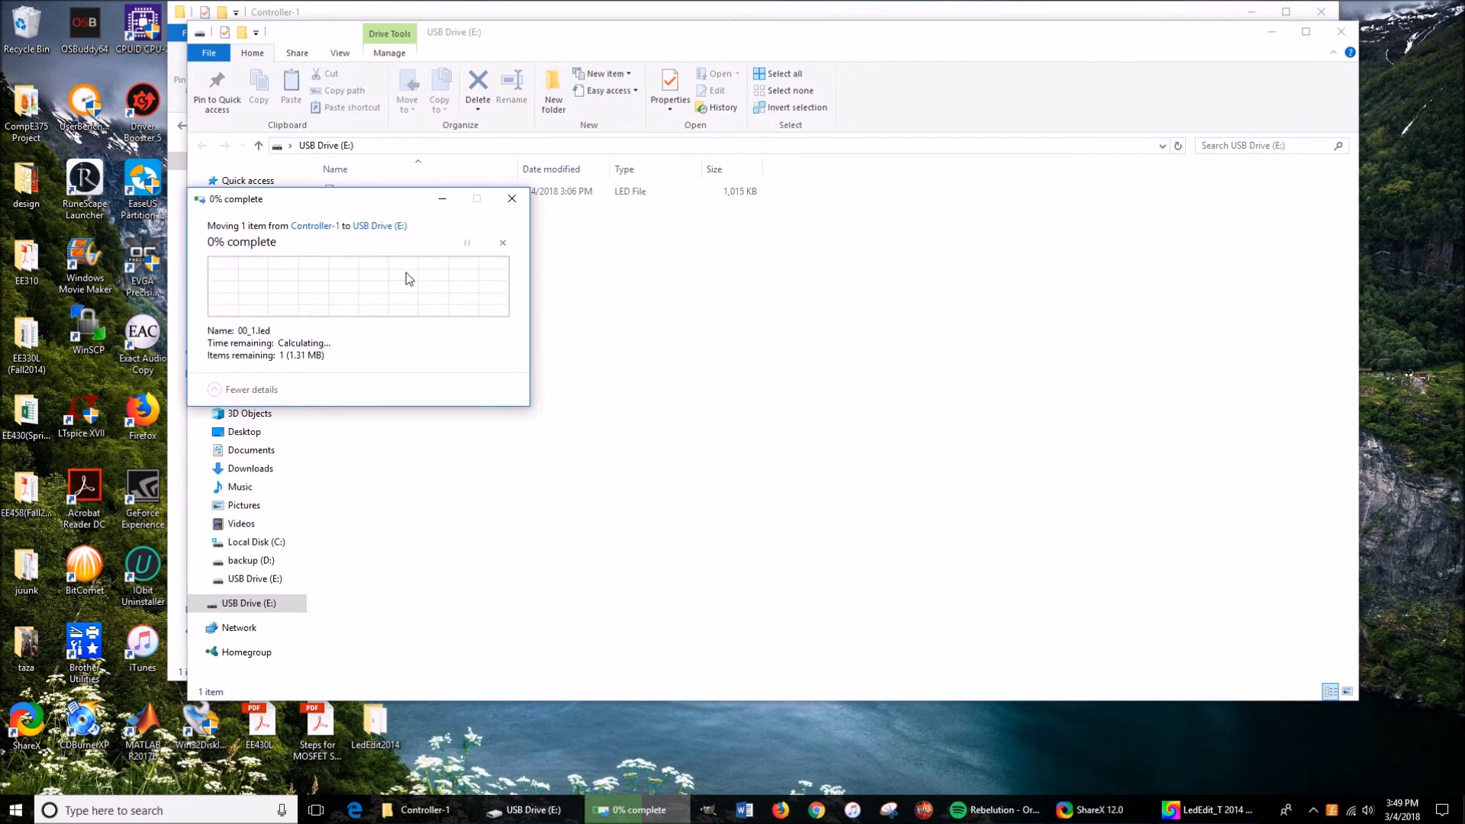